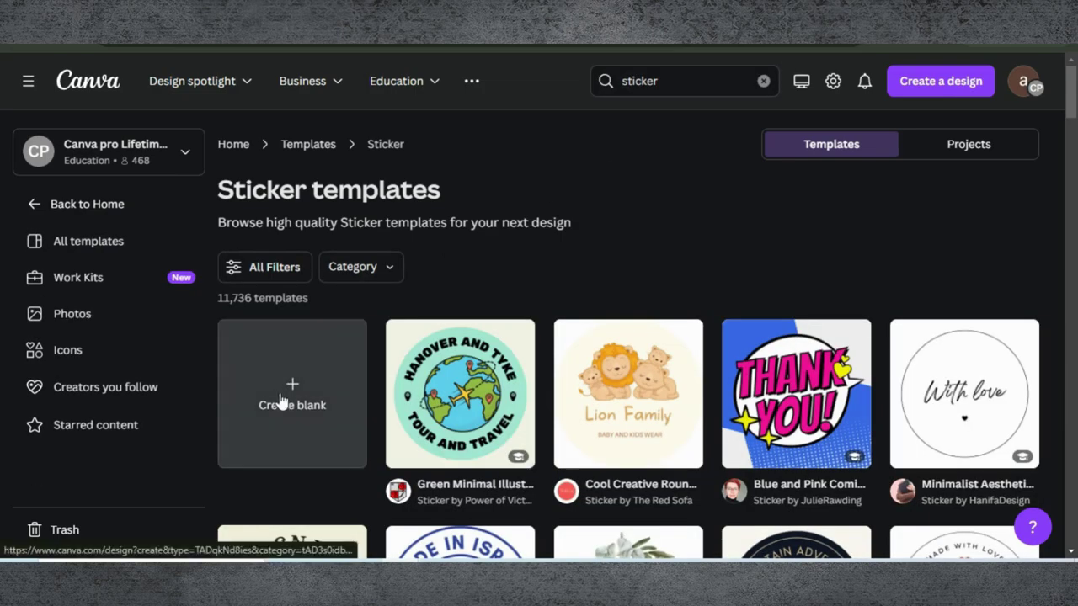
# - Create a blank circle sticker design and add a basic circle shape to the page
pyautogui.click(288, 396)
pyautogui.moveTo(845, 542)
pyautogui.mouseDown()
pyautogui.moveTo(827, 544)
pyautogui.moveTo(845, 544)
pyautogui.mouseUp()
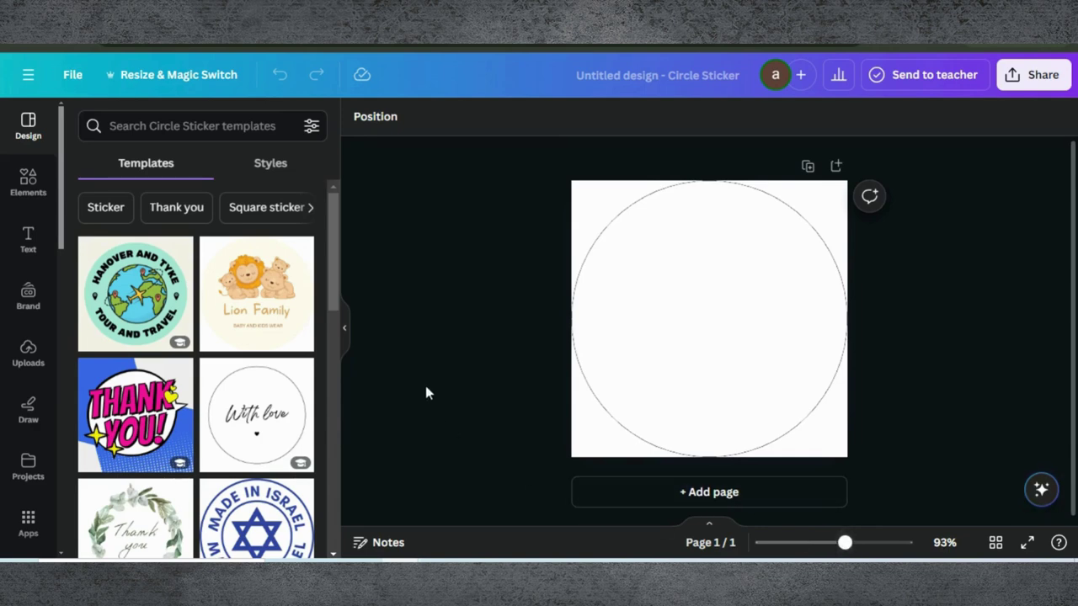
pyautogui.click(28, 179)
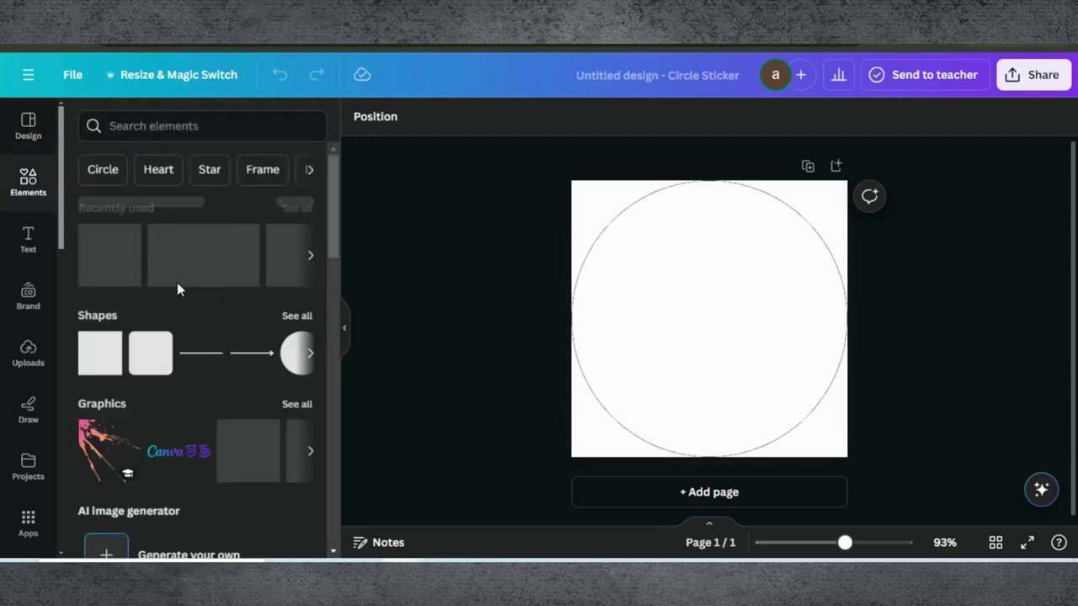
pyautogui.click(286, 356)
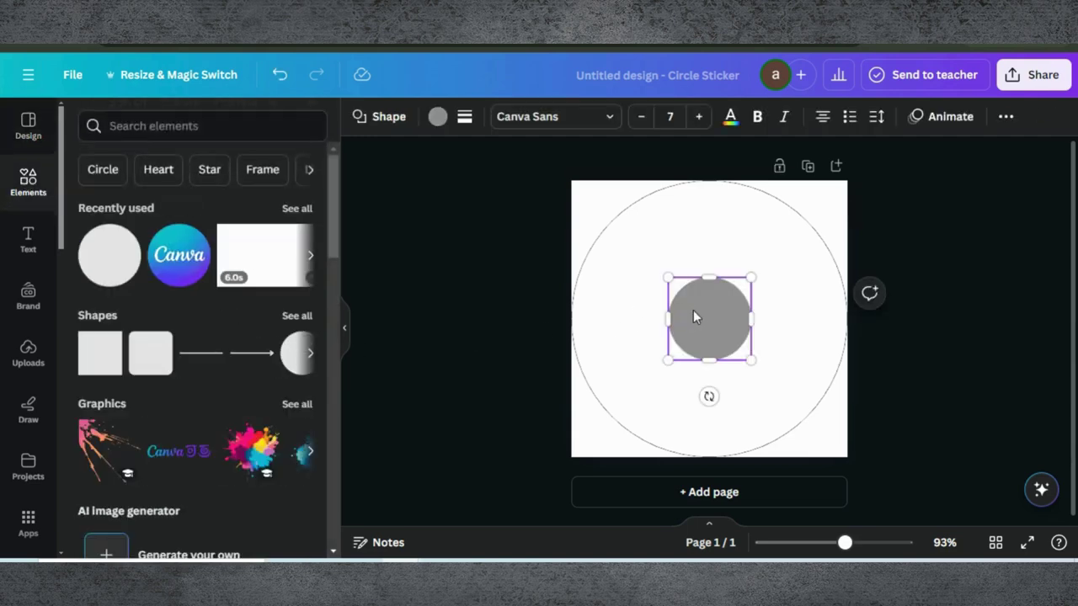
# - Enlarge the grey circle and align it so it fills the page's circular sticker outline
pyautogui.moveTo(694, 317); pyautogui.dragTo(619, 242)
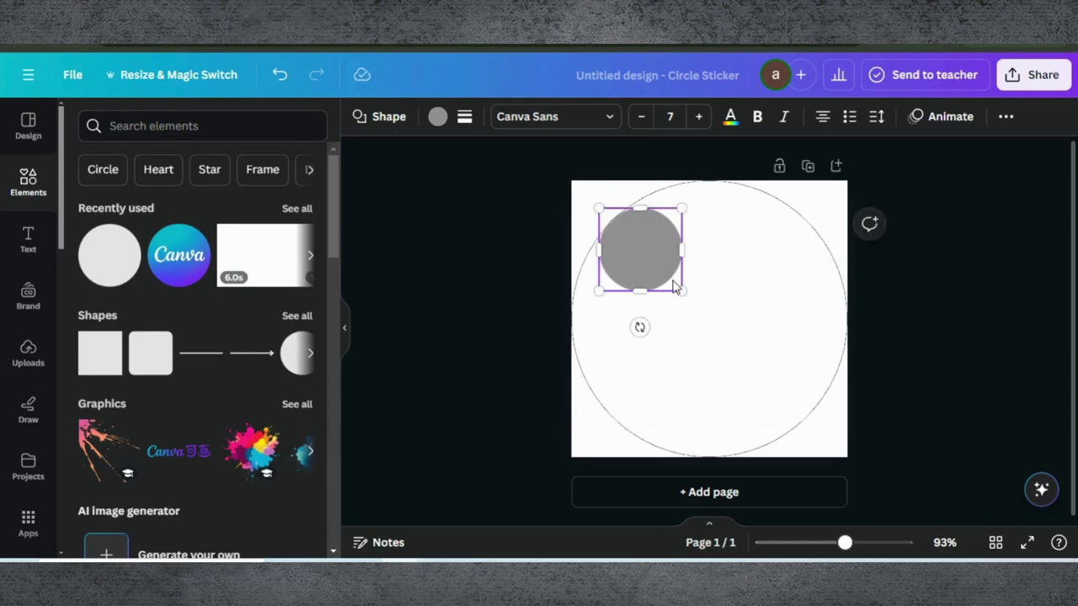
pyautogui.moveTo(684, 287); pyautogui.dragTo(899, 431)
pyautogui.moveTo(758, 306)
pyautogui.mouseDown()
pyautogui.moveTo(729, 278)
pyautogui.moveTo(755, 292)
pyautogui.mouseUp()
pyautogui.moveTo(576, 443); pyautogui.dragTo(567, 456)
pyautogui.moveTo(693, 328); pyautogui.dragTo(699, 326)
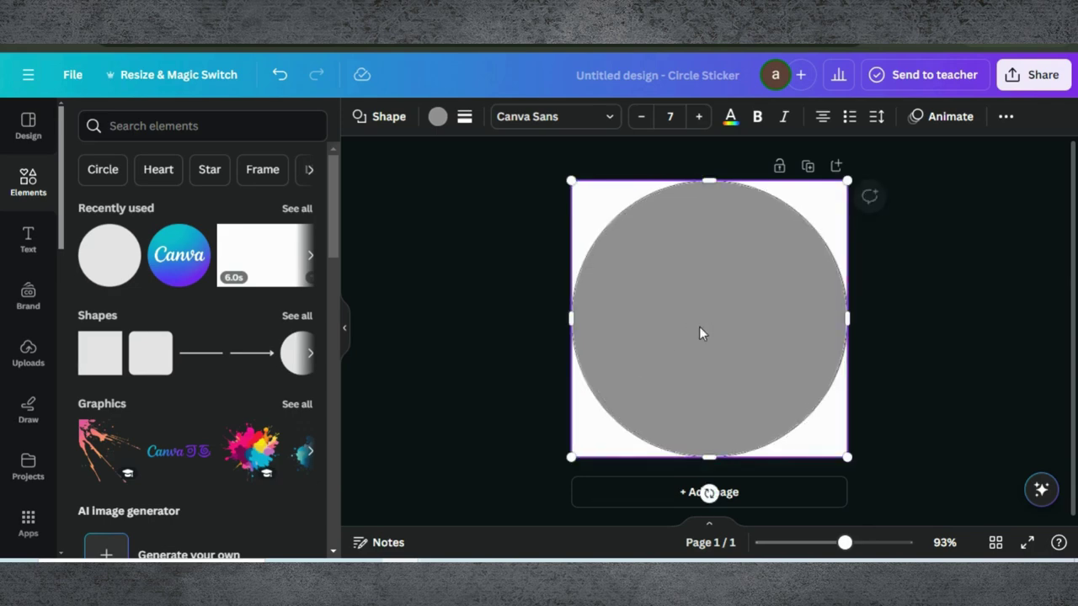
# - Fill the full-size circle with the light orange solid default colour
pyautogui.click(438, 117)
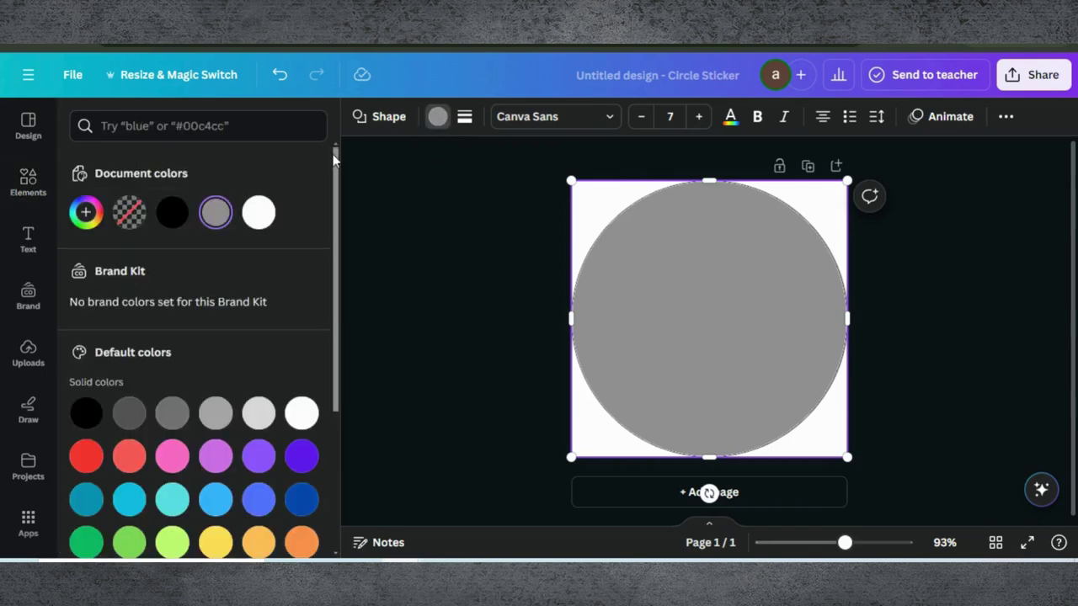
pyautogui.scroll(-2, 217, 370)
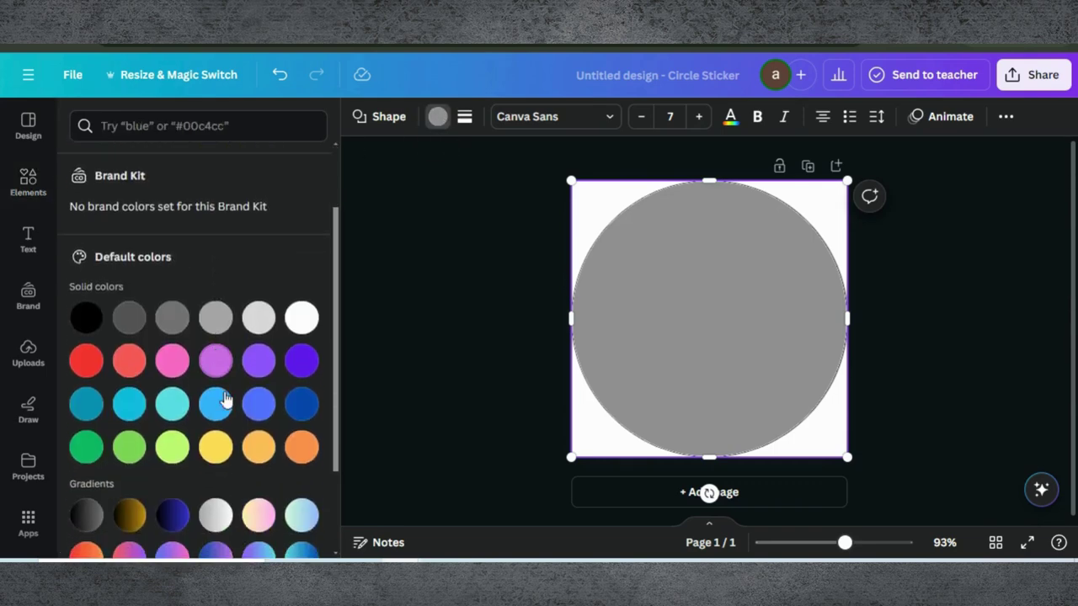
pyautogui.click(259, 448)
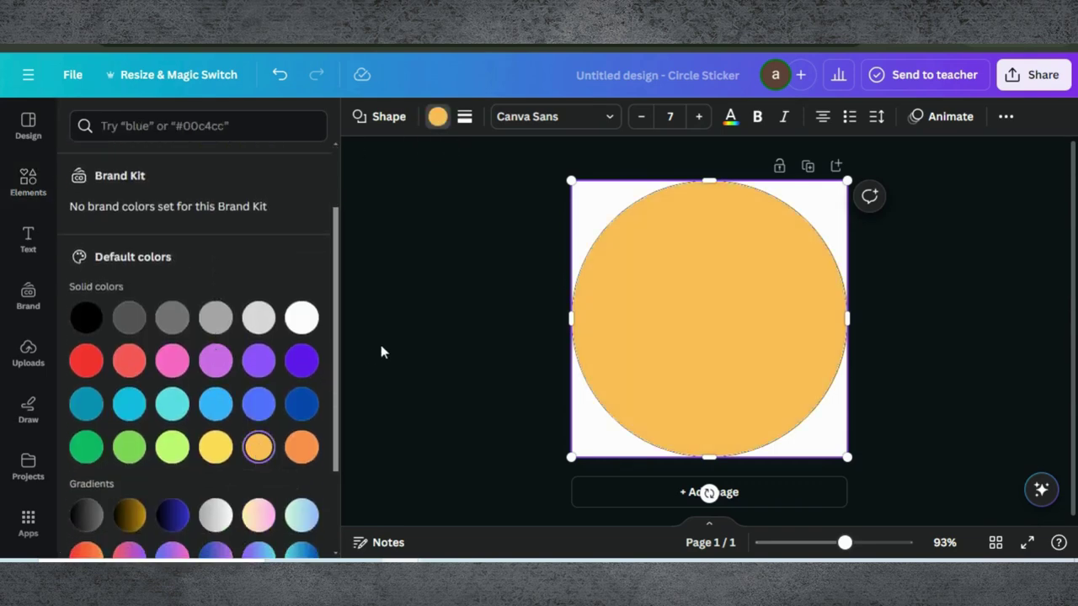
pyautogui.press('Escape')
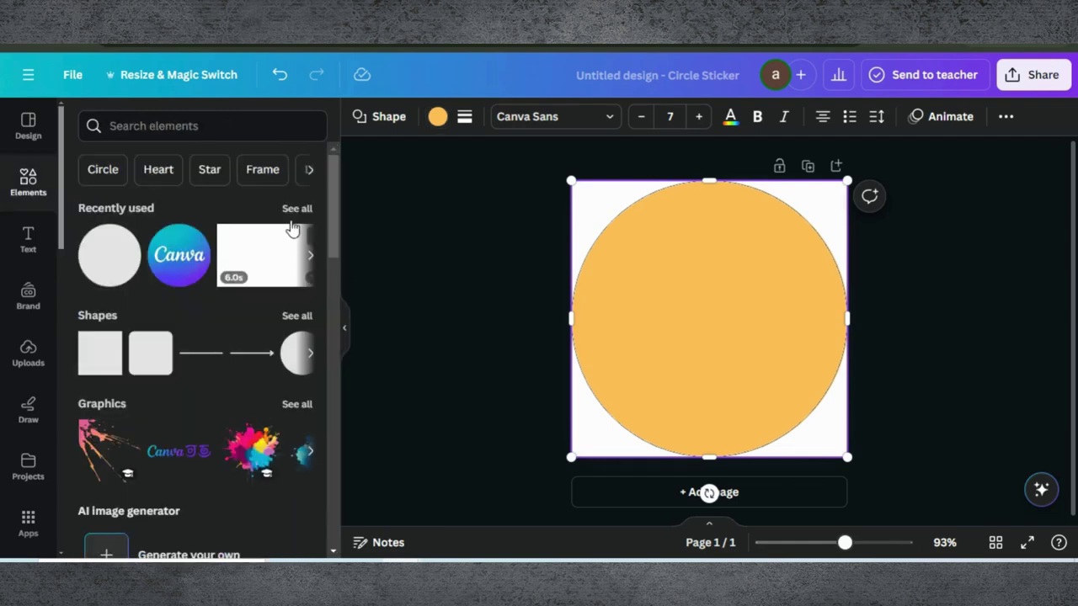
# - Add the scalloped circle frame from the Flowers frames and place it over the upper-left part of the light orange circle
pyautogui.scroll(-4, 168, 359)
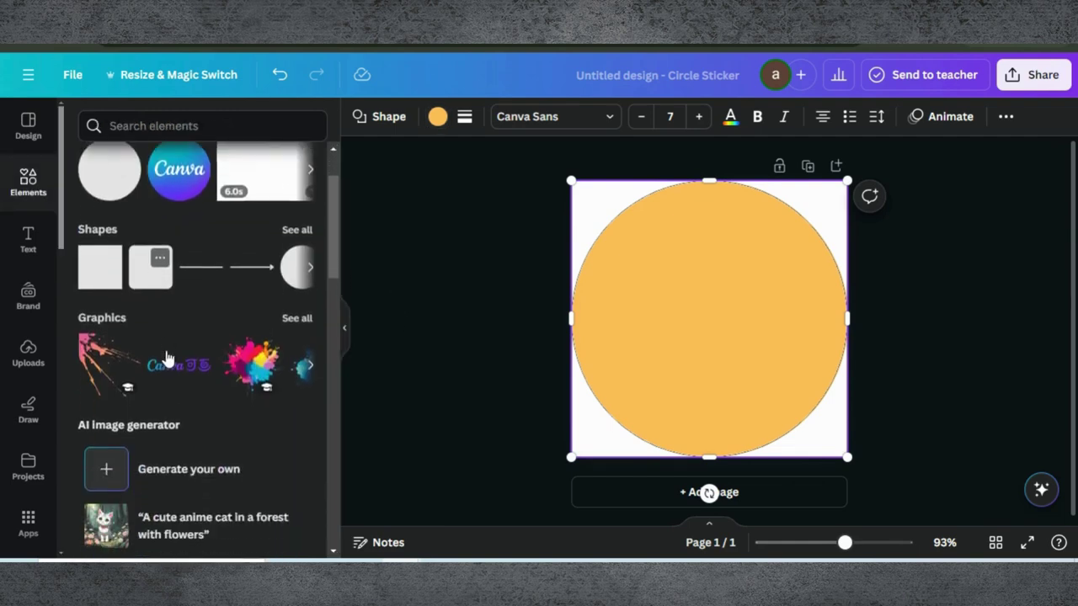
pyautogui.scroll(-10, 168, 360)
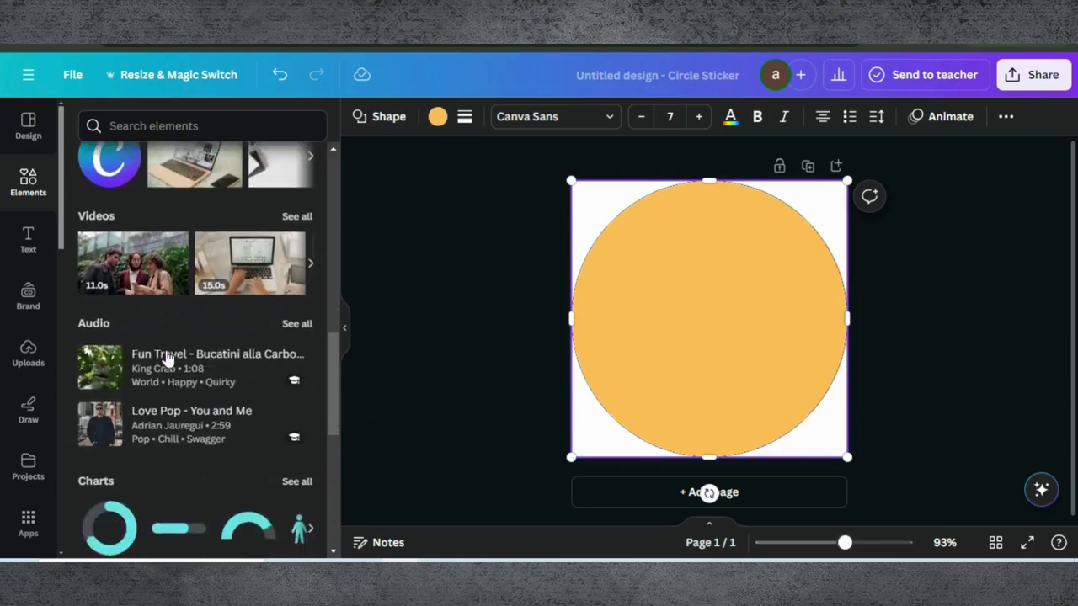
pyautogui.scroll(-4, 165, 358)
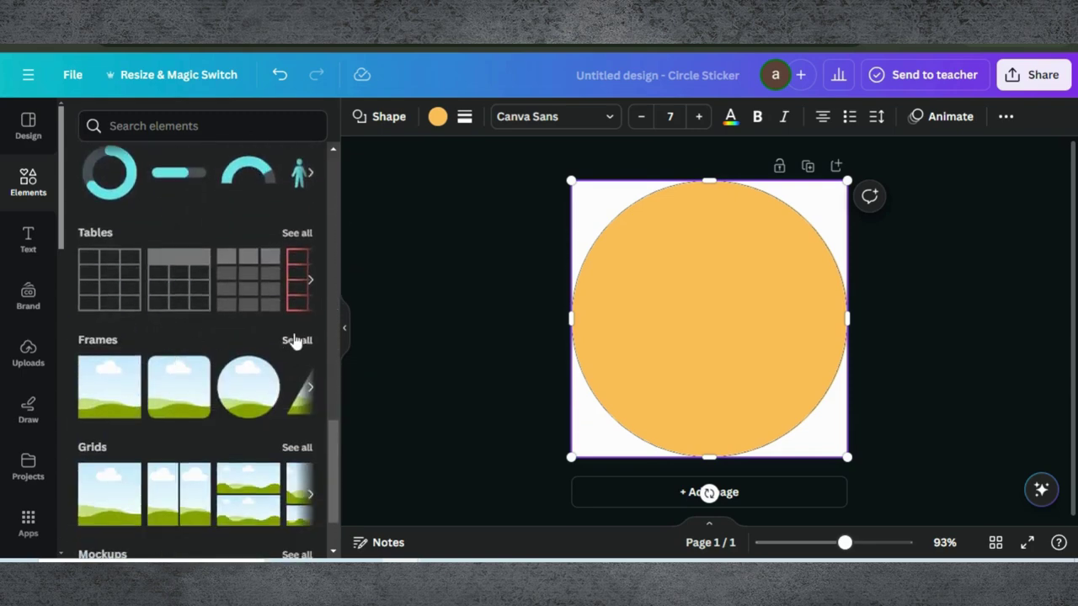
pyautogui.scroll(-2, 171, 498)
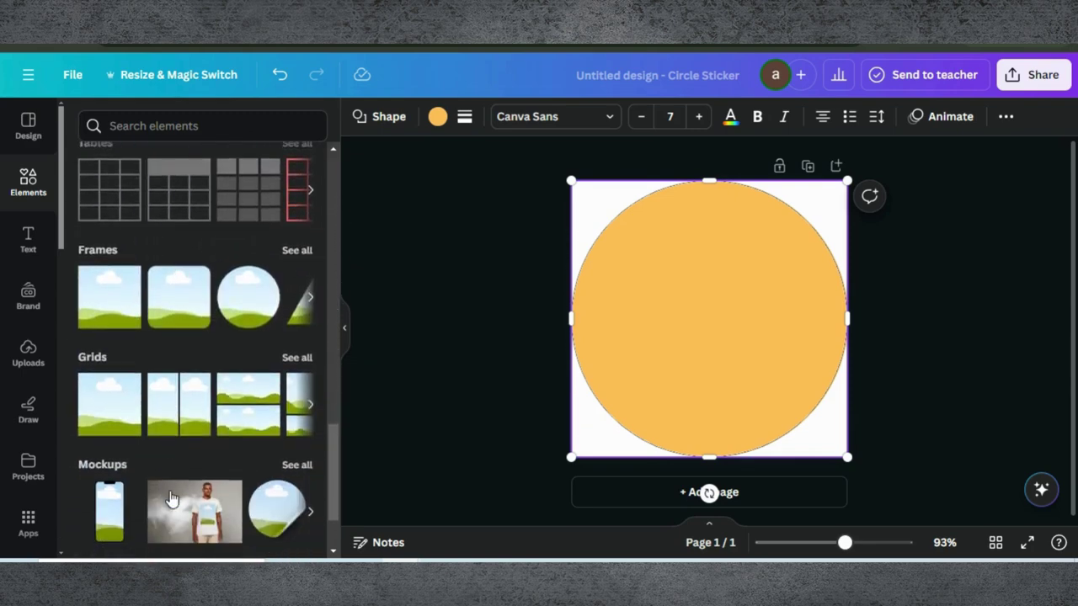
pyautogui.click(295, 250)
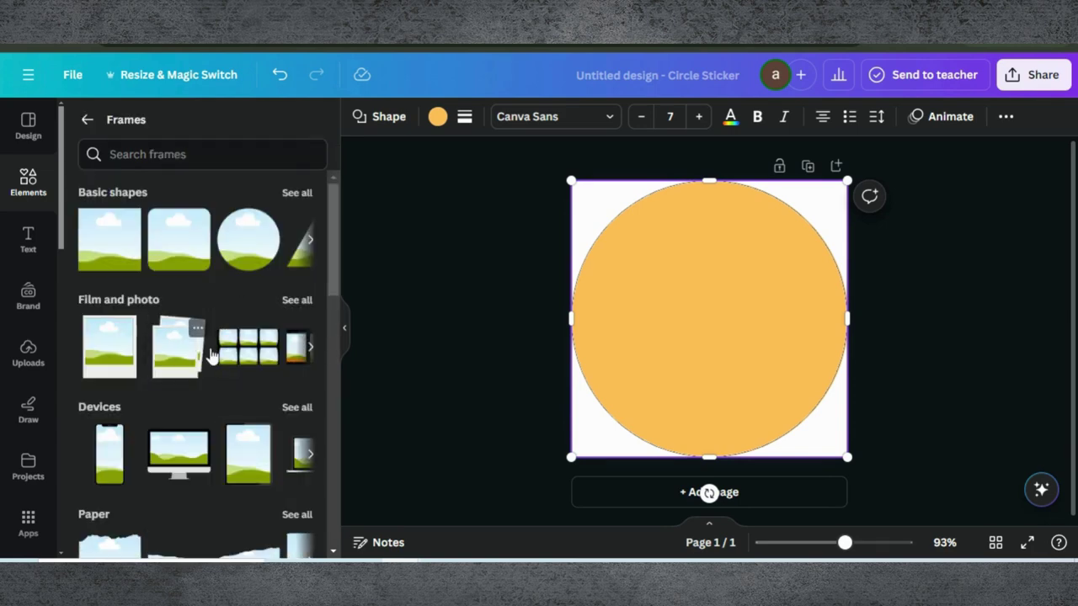
pyautogui.scroll(-7, 253, 274)
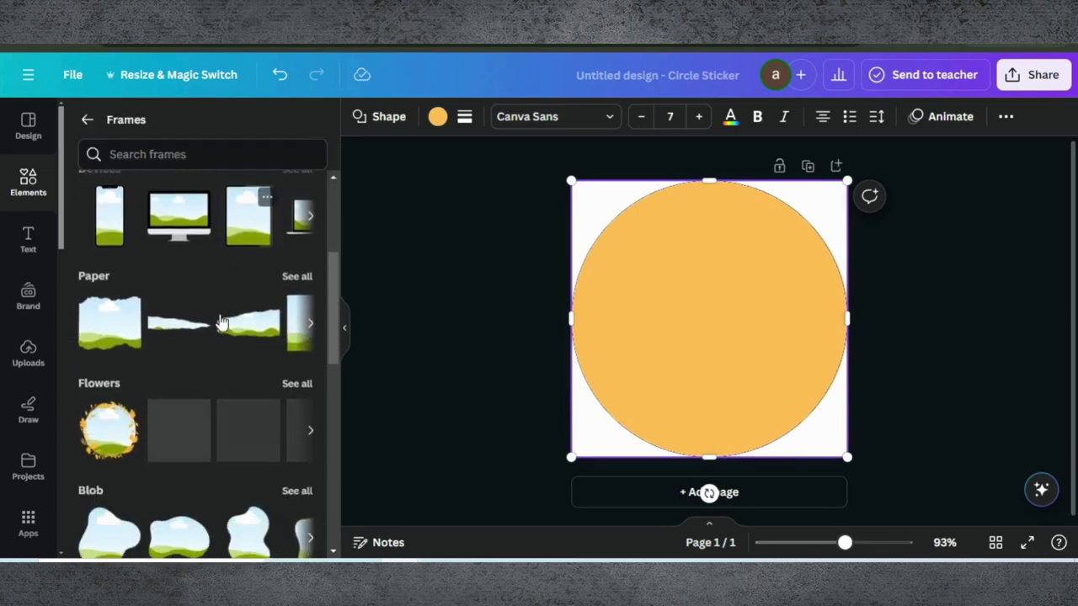
pyautogui.click(297, 286)
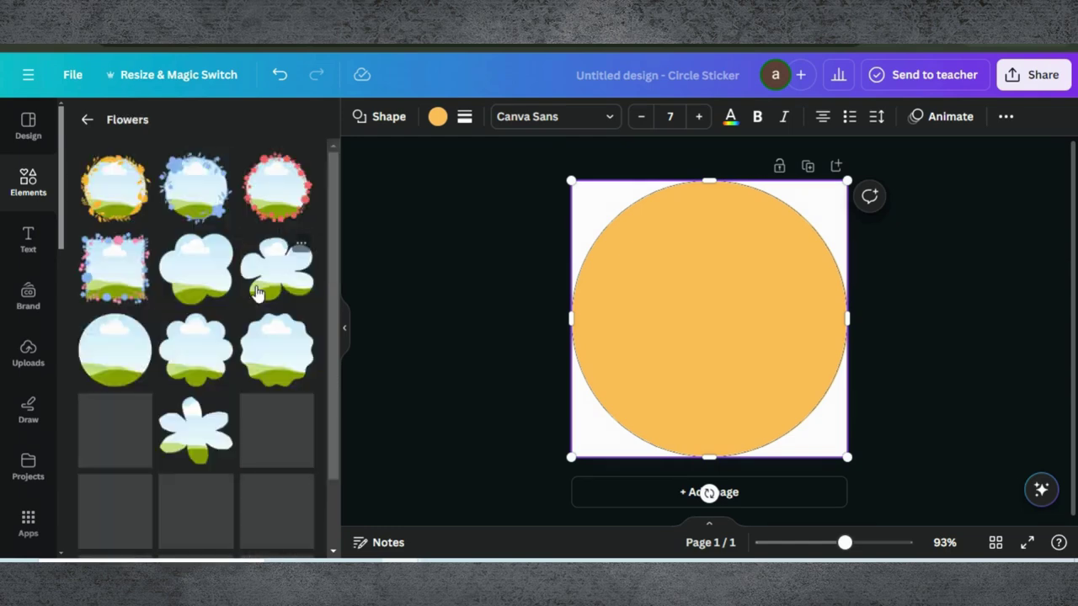
pyautogui.scroll(-1, 193, 373)
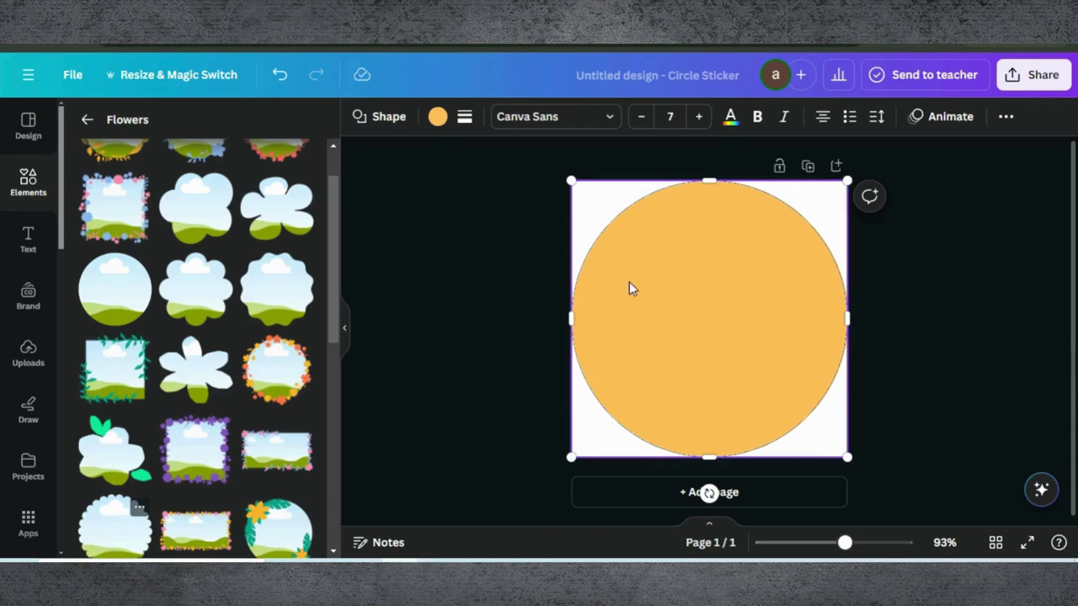
pyautogui.moveTo(685, 298); pyautogui.dragTo(637, 252)
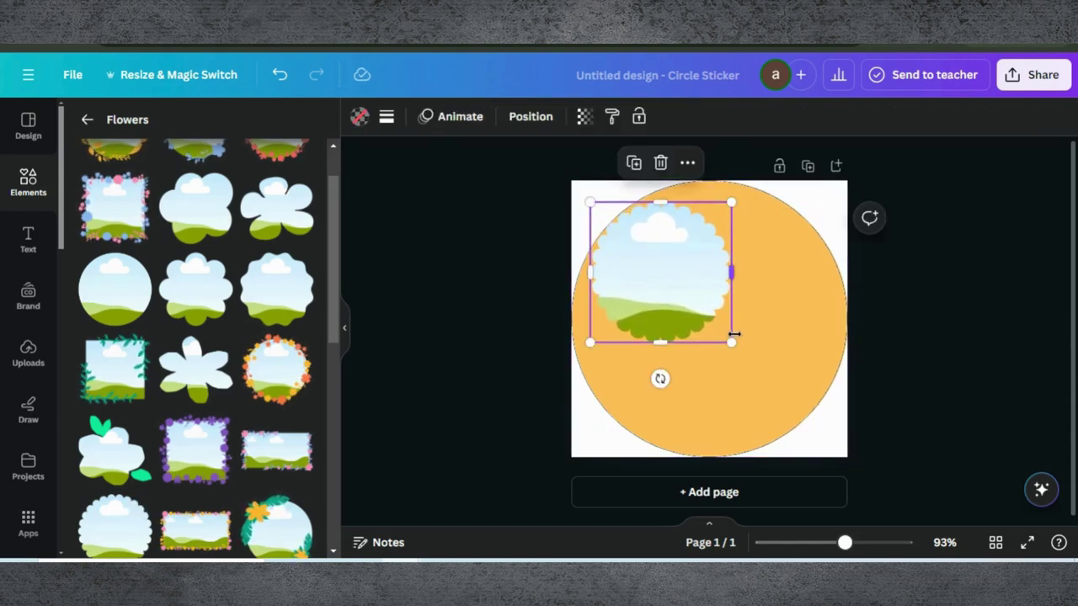
# - Enlarge the scalloped frame to nearly the full page size and align it over the light orange circle, leaving its edge showing between the scallops
pyautogui.moveTo(731, 343); pyautogui.dragTo(887, 405)
pyautogui.moveTo(589, 203); pyautogui.dragTo(570, 182)
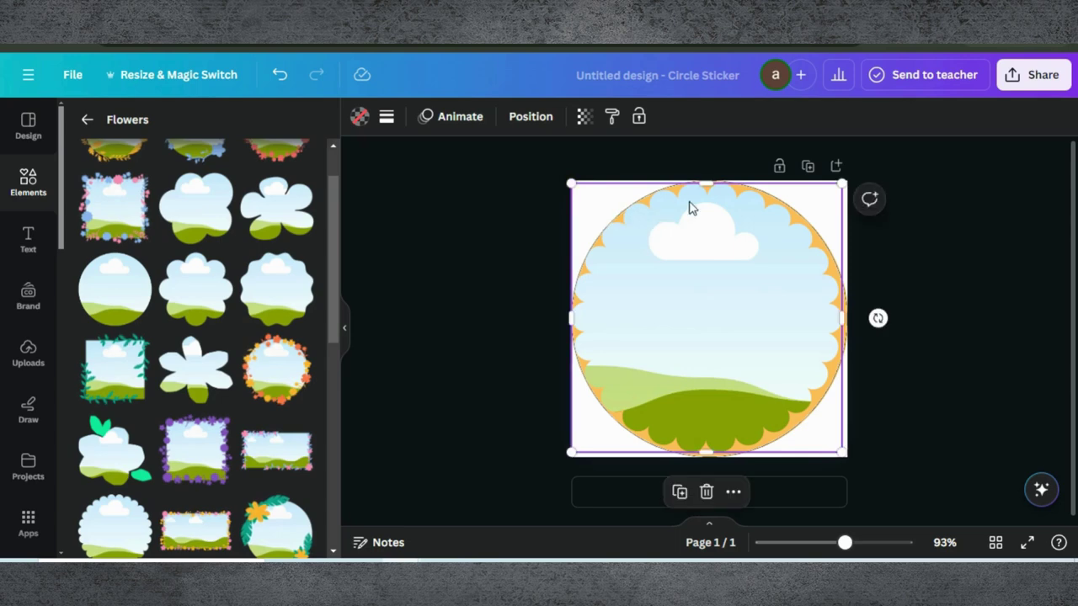
pyautogui.moveTo(840, 185); pyautogui.dragTo(845, 180)
pyautogui.moveTo(753, 303); pyautogui.dragTo(751, 300)
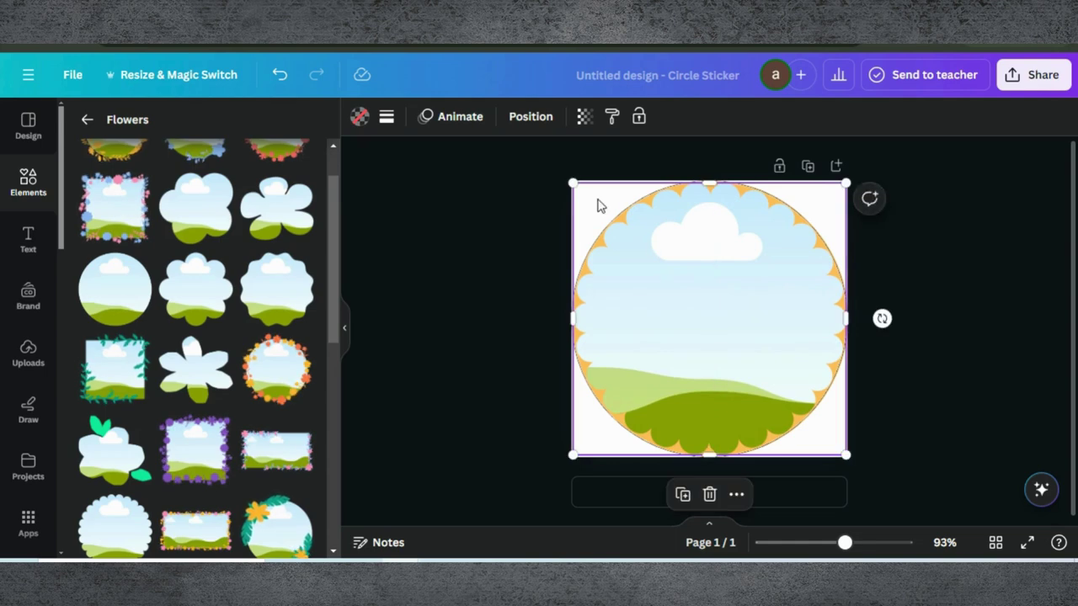
pyautogui.moveTo(569, 180); pyautogui.dragTo(570, 179)
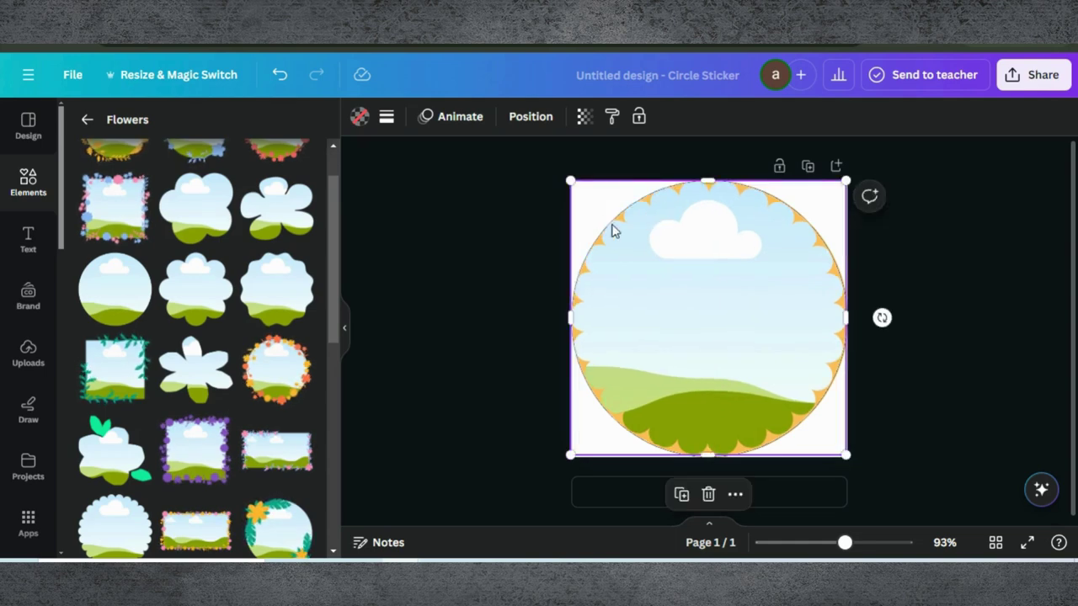
pyautogui.moveTo(649, 259)
pyautogui.mouseDown()
pyautogui.moveTo(645, 250)
pyautogui.moveTo(650, 261)
pyautogui.mouseUp()
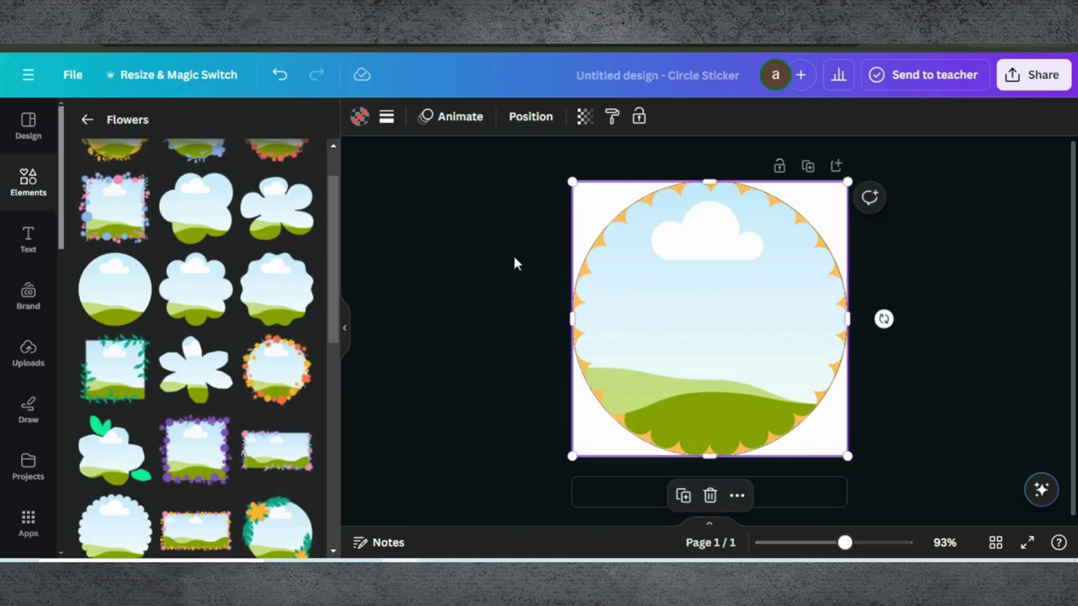
# - Fill the scalloped frame with the darker orange solid default colour
pyautogui.click(360, 118)
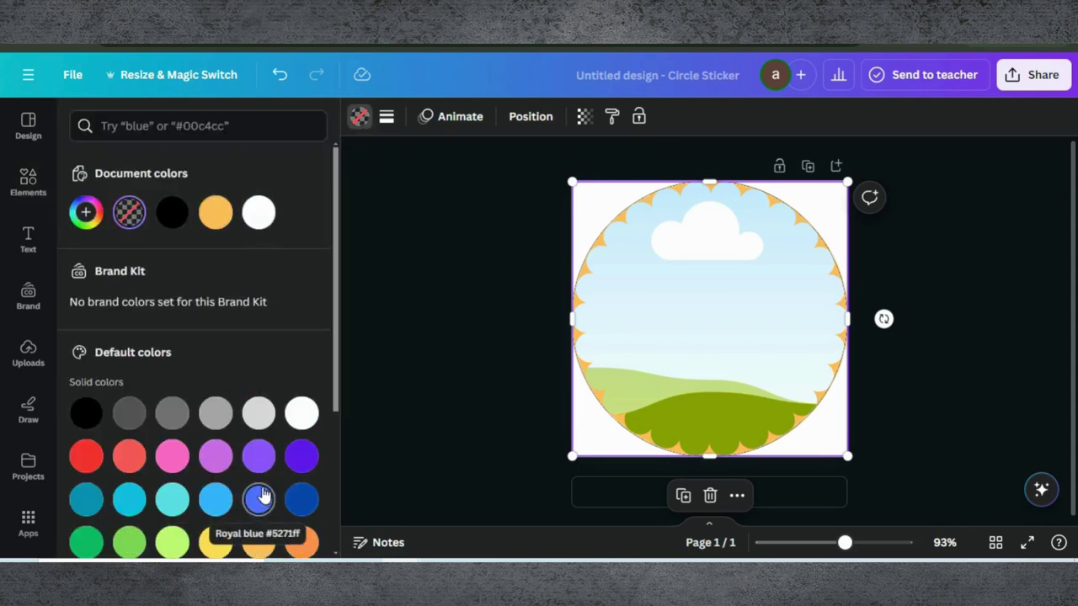
pyautogui.click(175, 545)
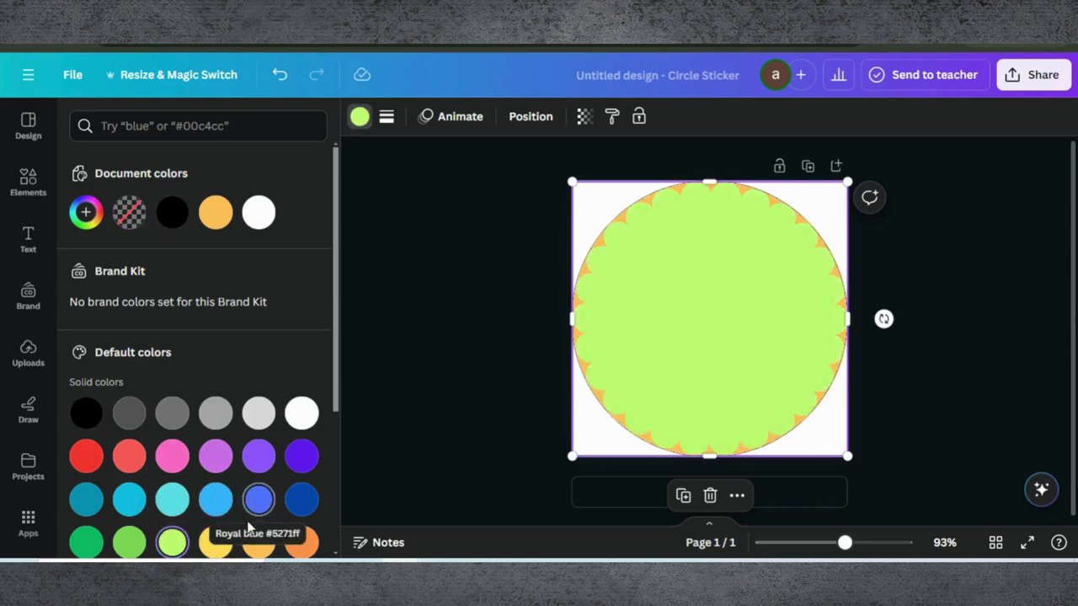
pyautogui.click(302, 542)
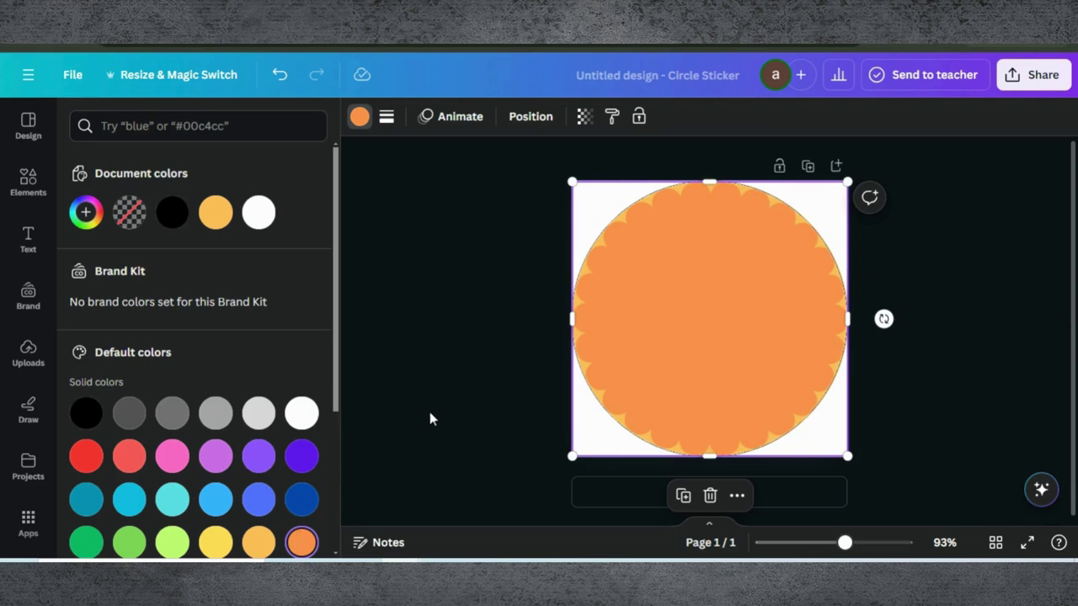
# - Add the eight-petal flower frame from the Flowers frames and place it over the upper-left part of the orange scalloped shape
pyautogui.click(26, 184)
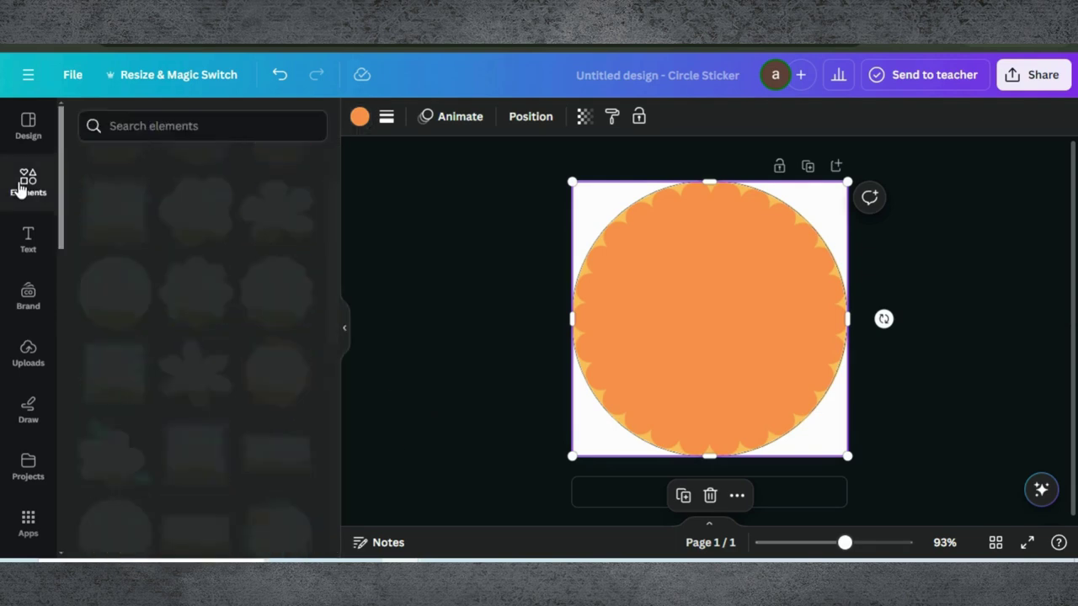
pyautogui.scroll(-6, 241, 315)
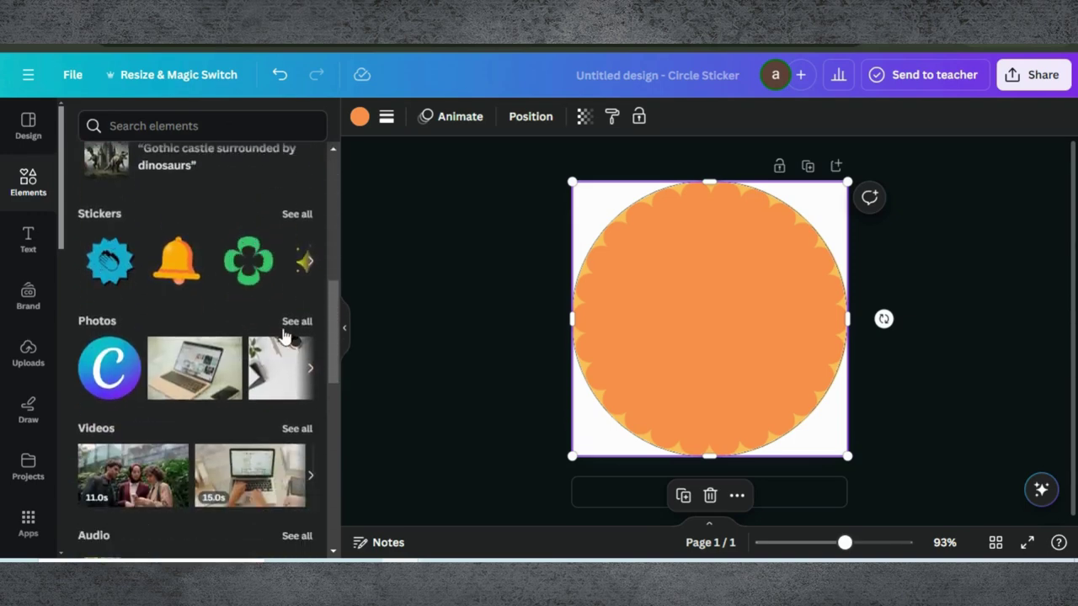
pyautogui.scroll(-4, 157, 437)
pyautogui.scroll(-3, 156, 438)
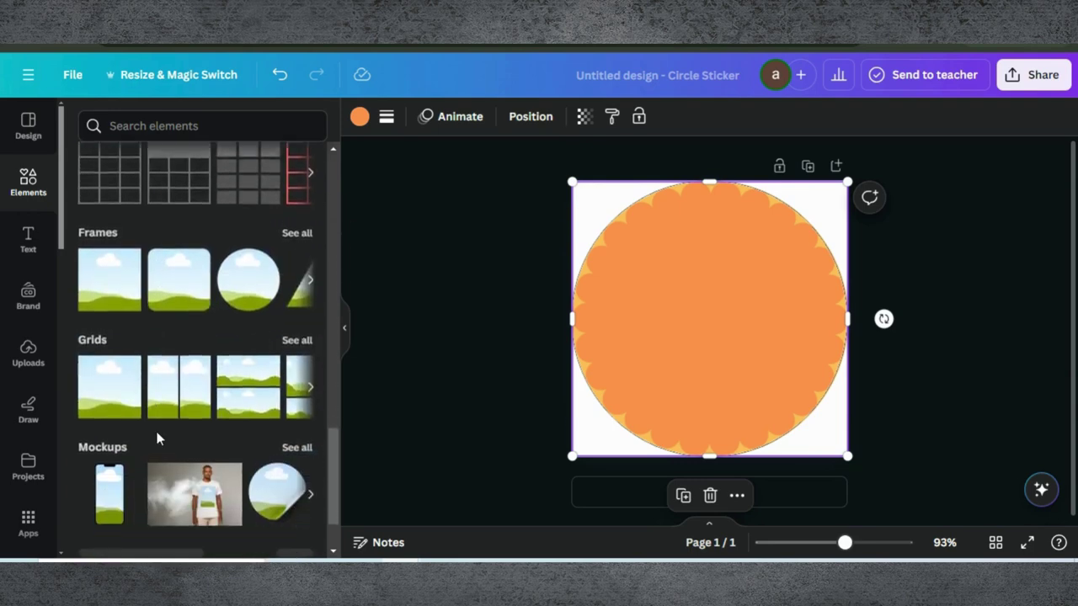
pyautogui.click(297, 228)
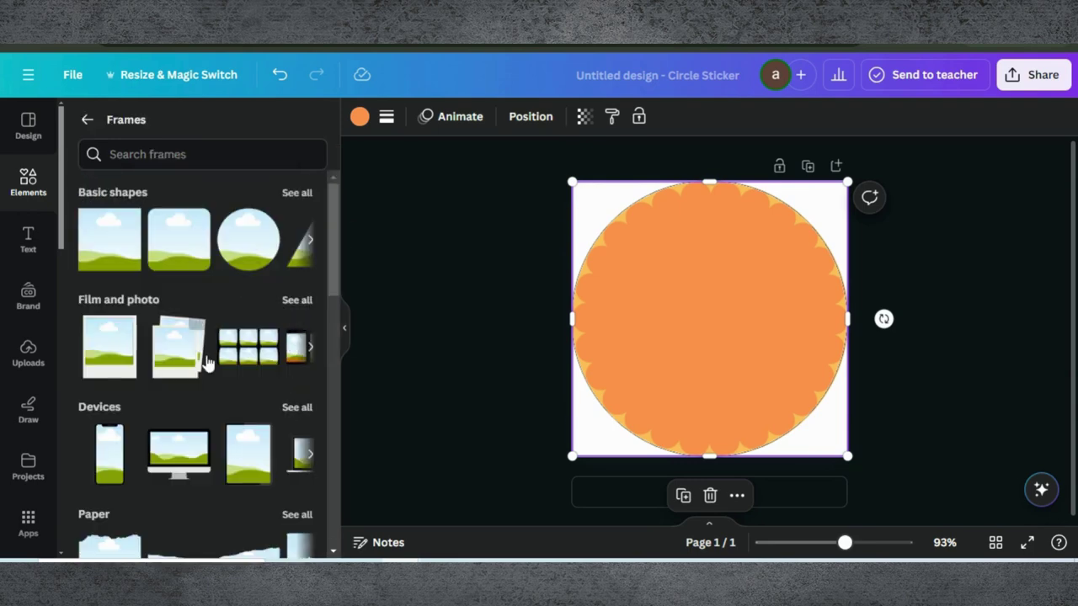
pyautogui.scroll(-5, 207, 361)
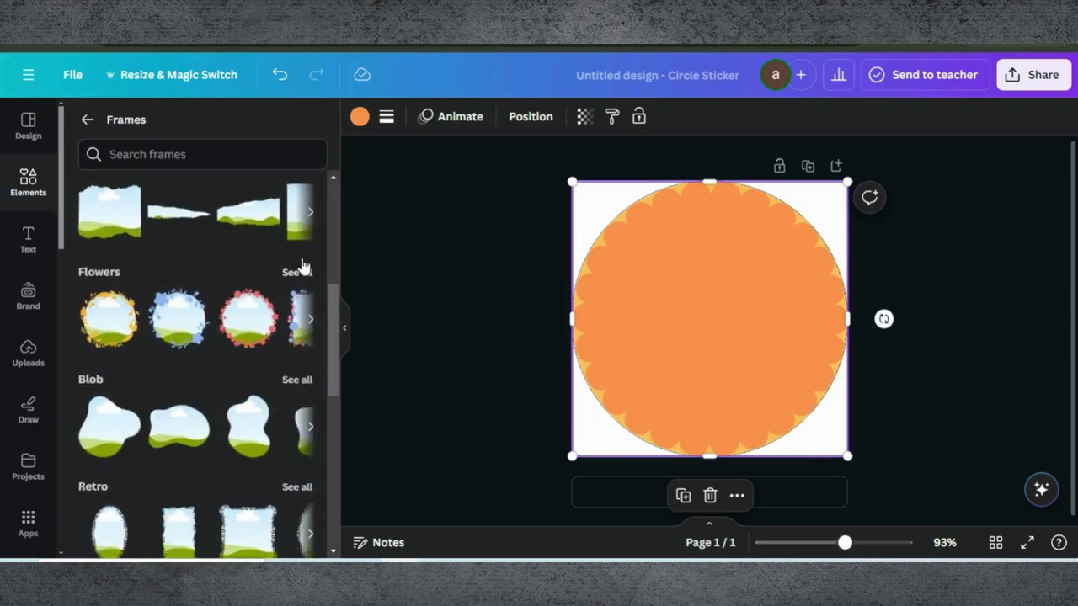
pyautogui.click(296, 271)
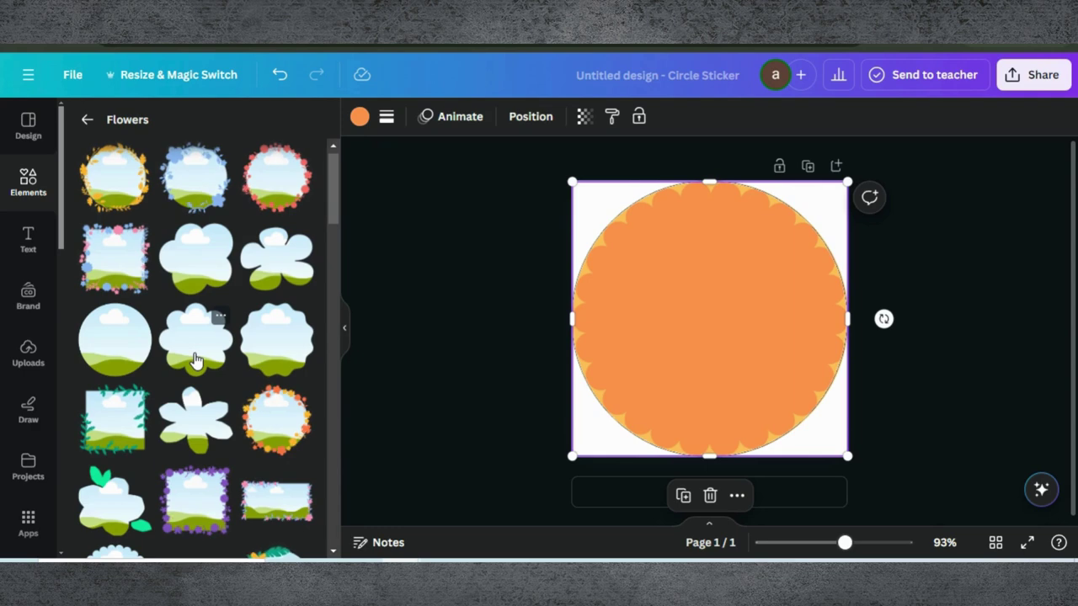
pyautogui.moveTo(683, 320); pyautogui.dragTo(640, 279)
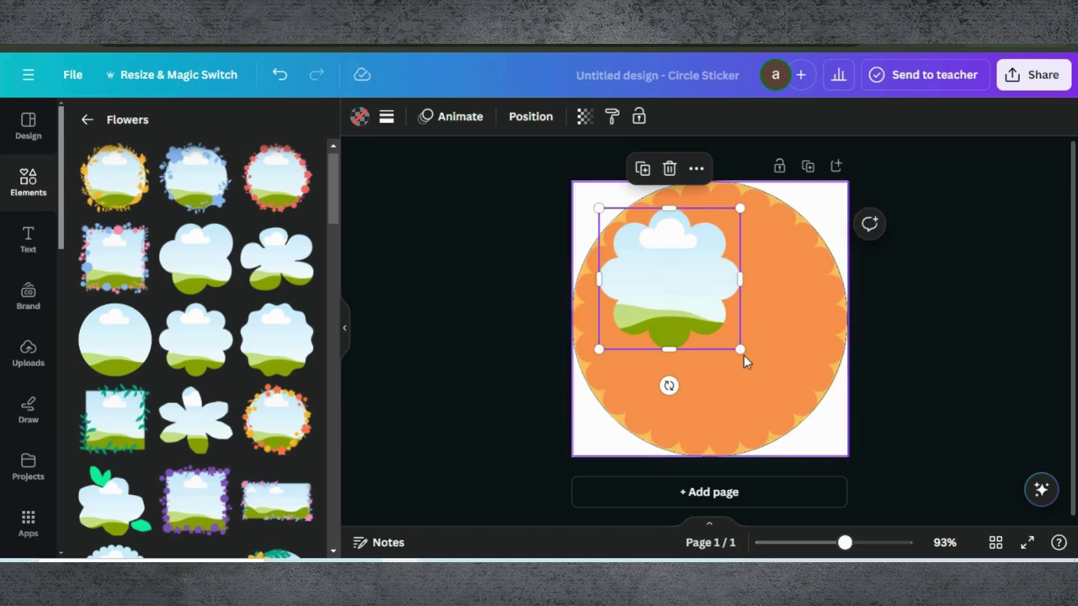
# - Enlarge the flower frame to just inside the orange scalloped shape and centre it on the page
pyautogui.moveTo(740, 350)
pyautogui.mouseDown()
pyautogui.moveTo(857, 424)
pyautogui.moveTo(729, 349)
pyautogui.mouseUp()
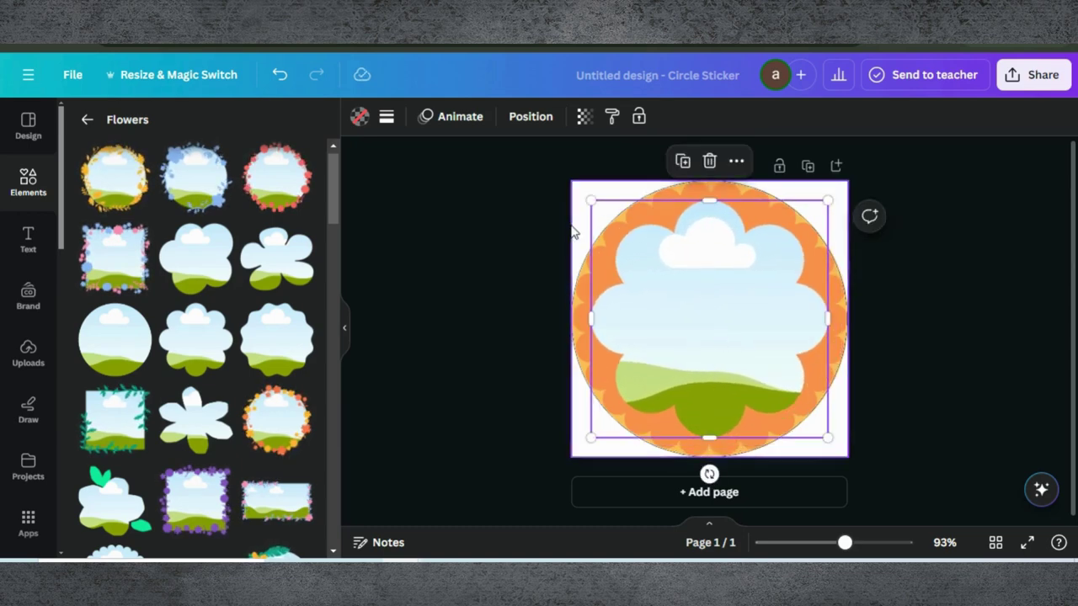
pyautogui.moveTo(590, 201); pyautogui.dragTo(577, 186)
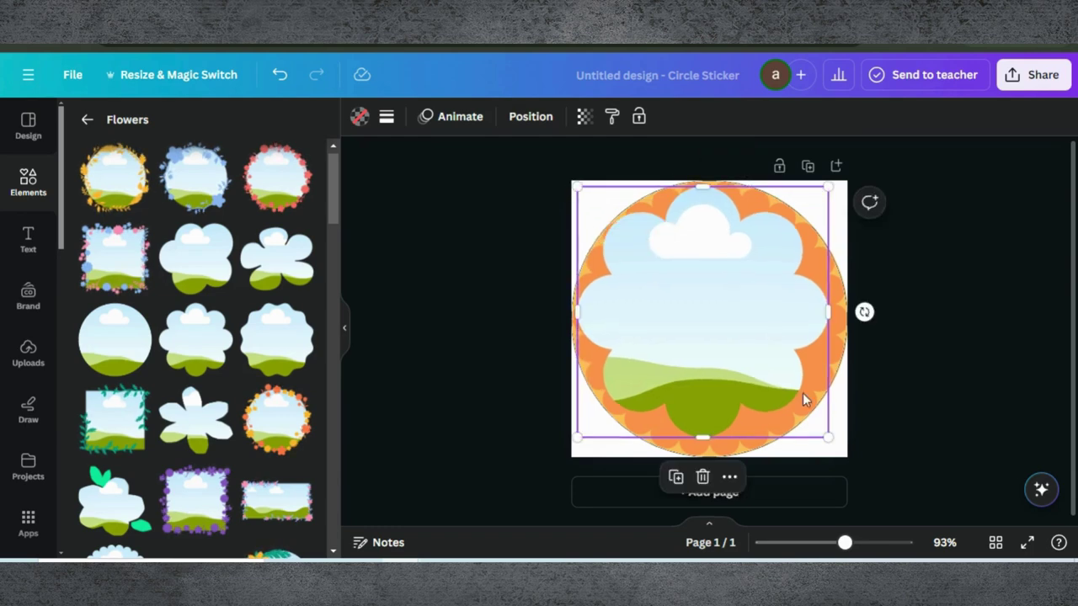
pyautogui.moveTo(823, 432); pyautogui.dragTo(829, 438)
pyautogui.moveTo(746, 354); pyautogui.dragTo(724, 323)
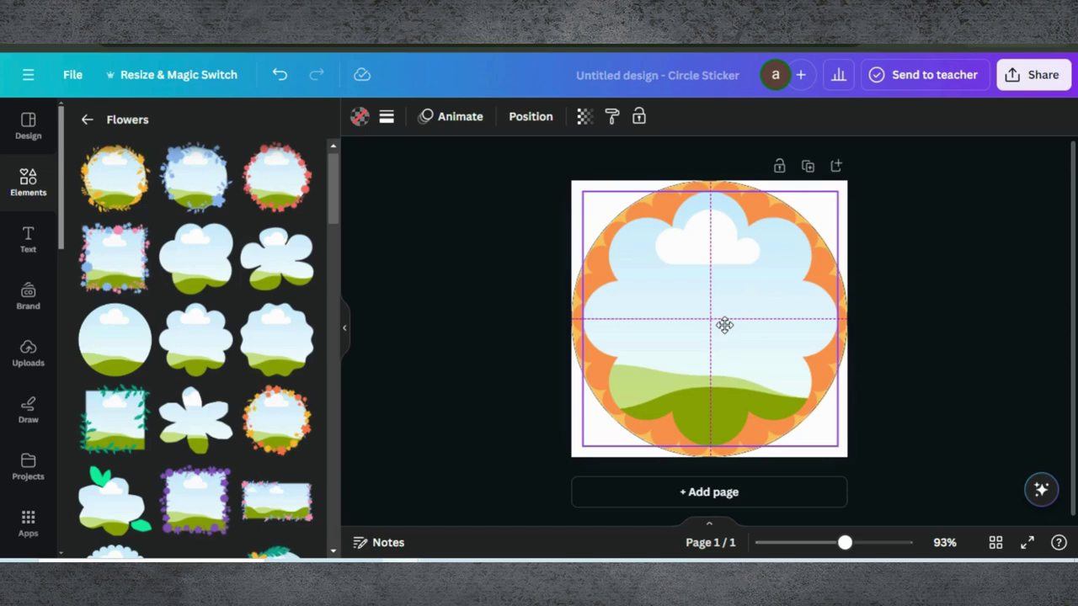
# - Centre the eight-petal flower frame on the page and fill it with the bright red default solid colour
pyautogui.moveTo(724, 325); pyautogui.dragTo(727, 332)
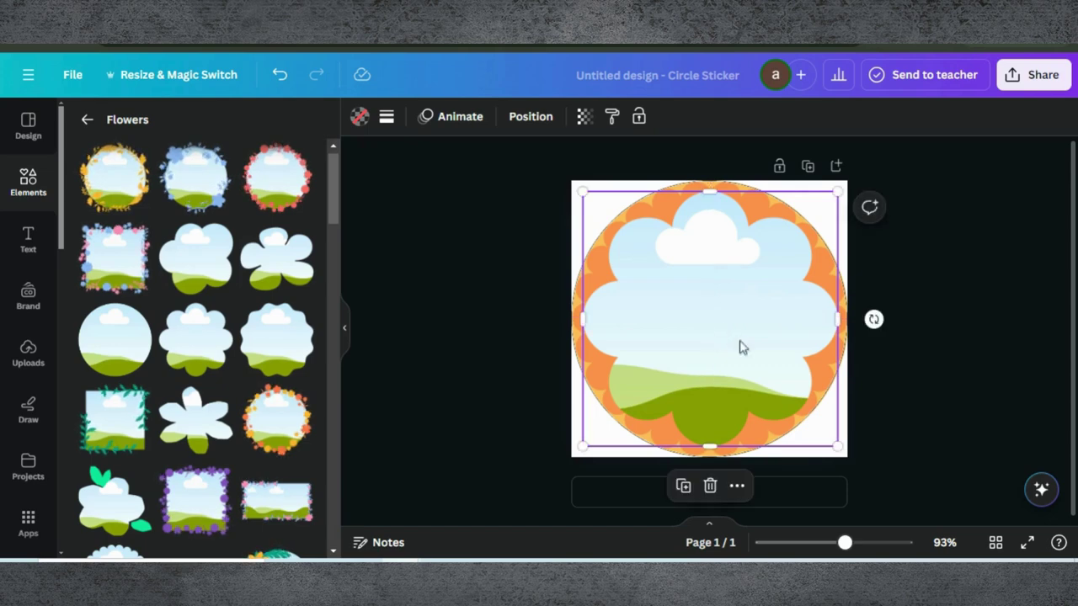
pyautogui.click(487, 308)
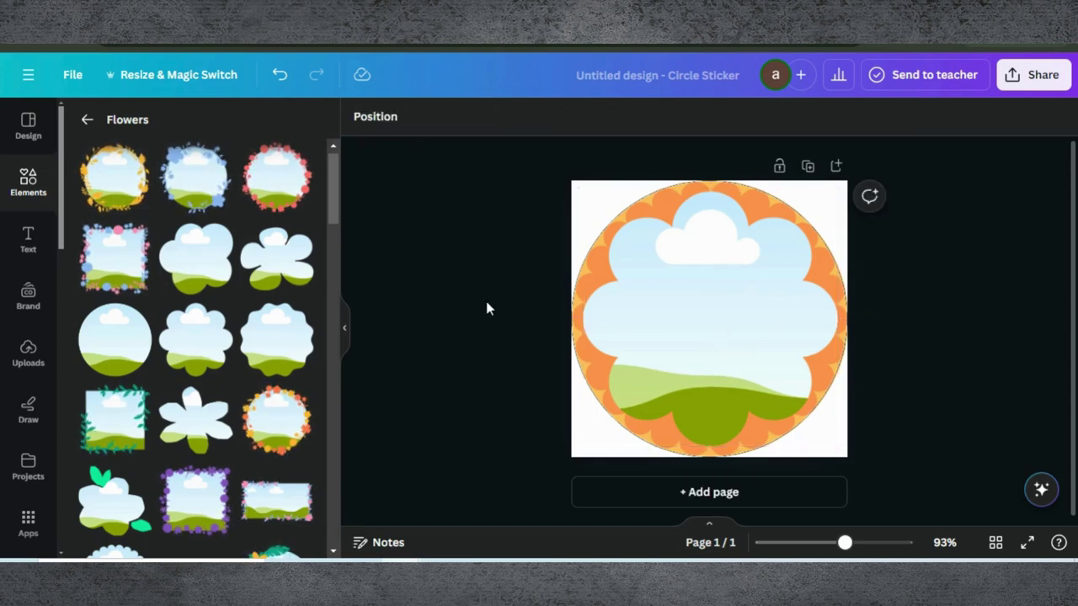
pyautogui.click(685, 309)
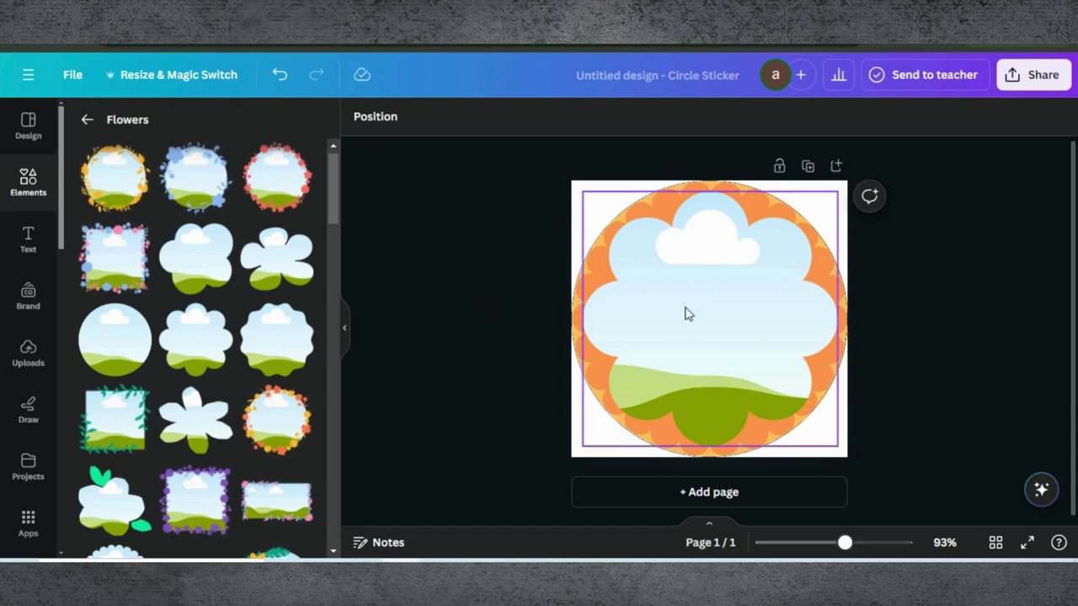
pyautogui.click(358, 115)
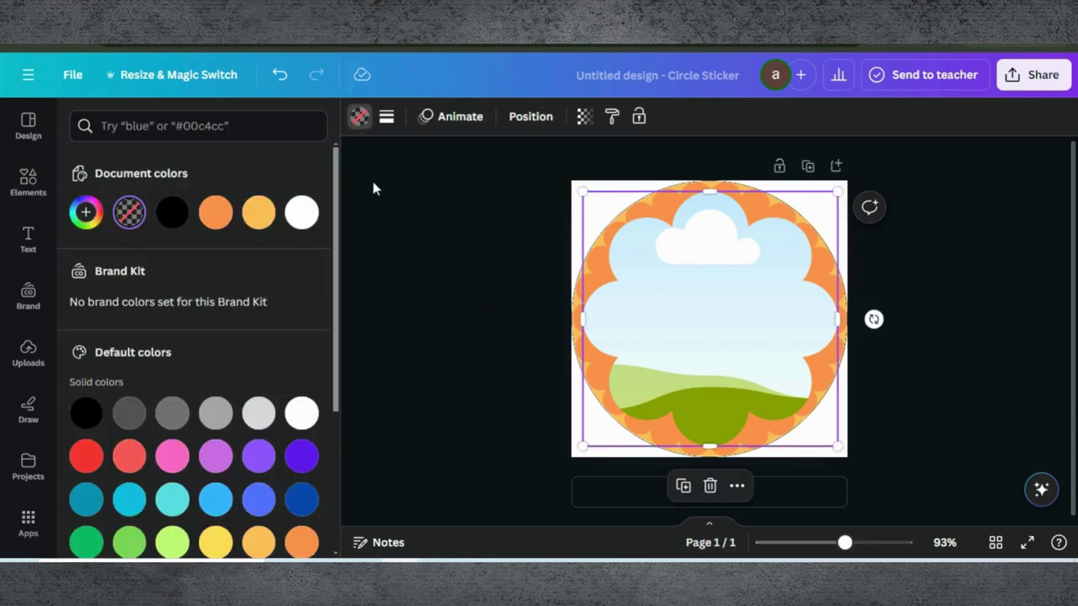
pyautogui.scroll(-3, 258, 328)
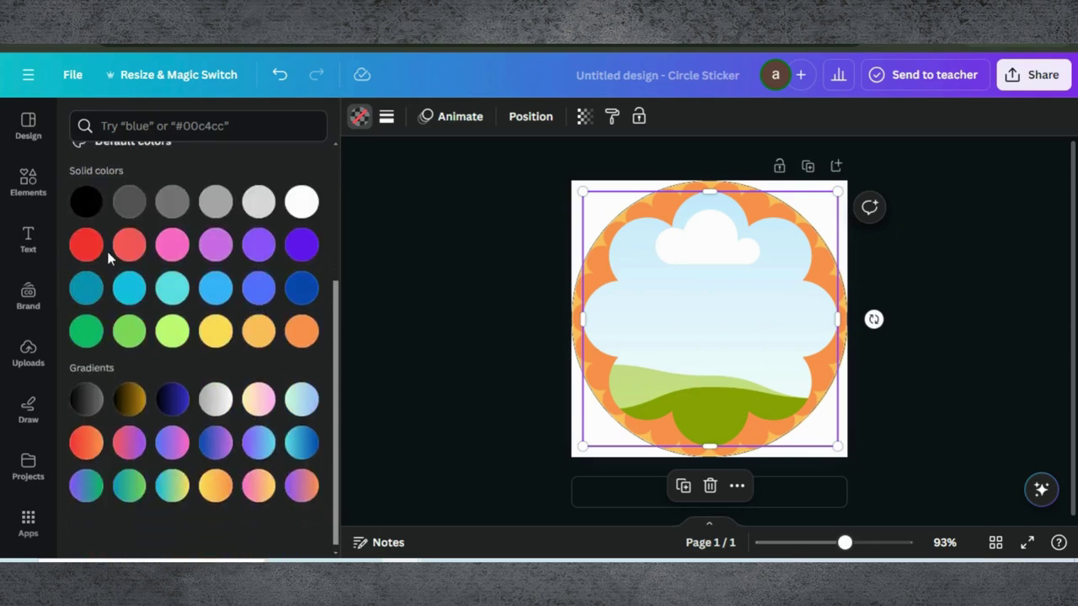
pyautogui.click(87, 247)
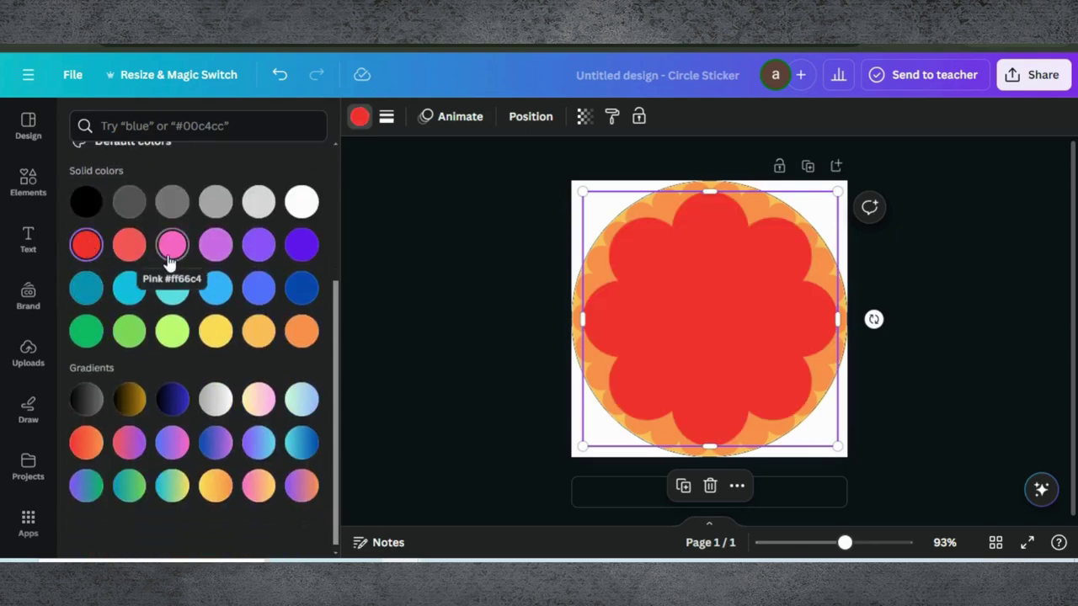
# - Search the elements for "cat illustration" and limit the results to graphics
pyautogui.scroll(-1, 169, 263)
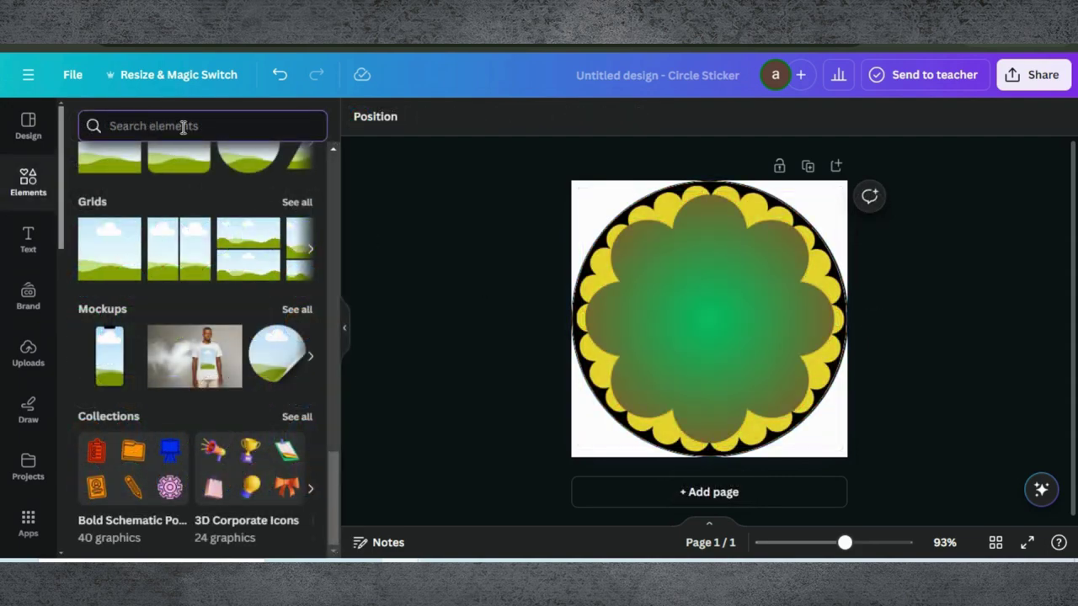
pyautogui.write('cat')
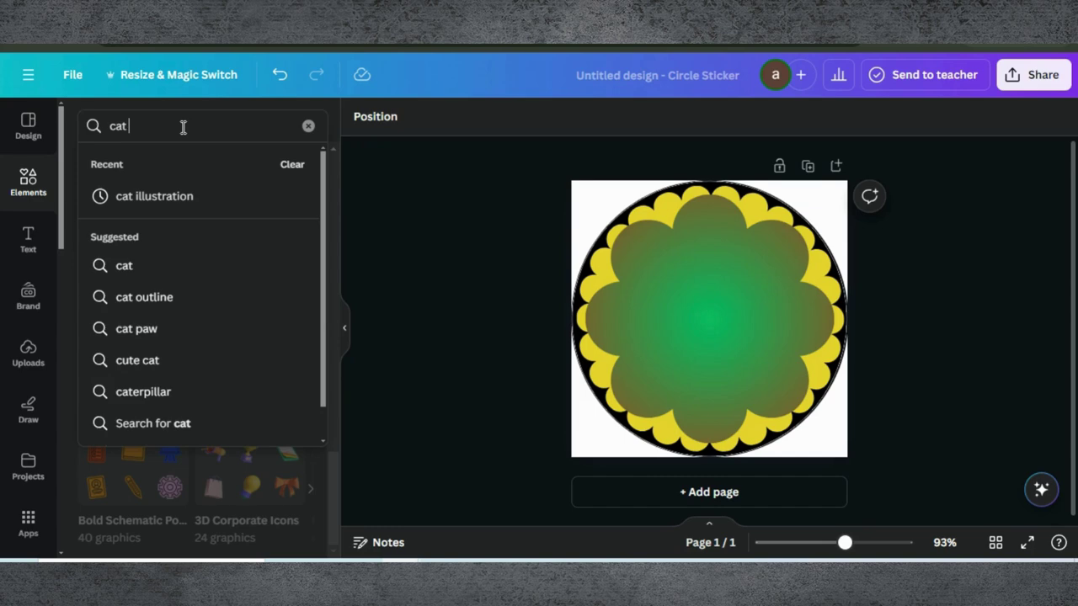
pyautogui.press('Down')
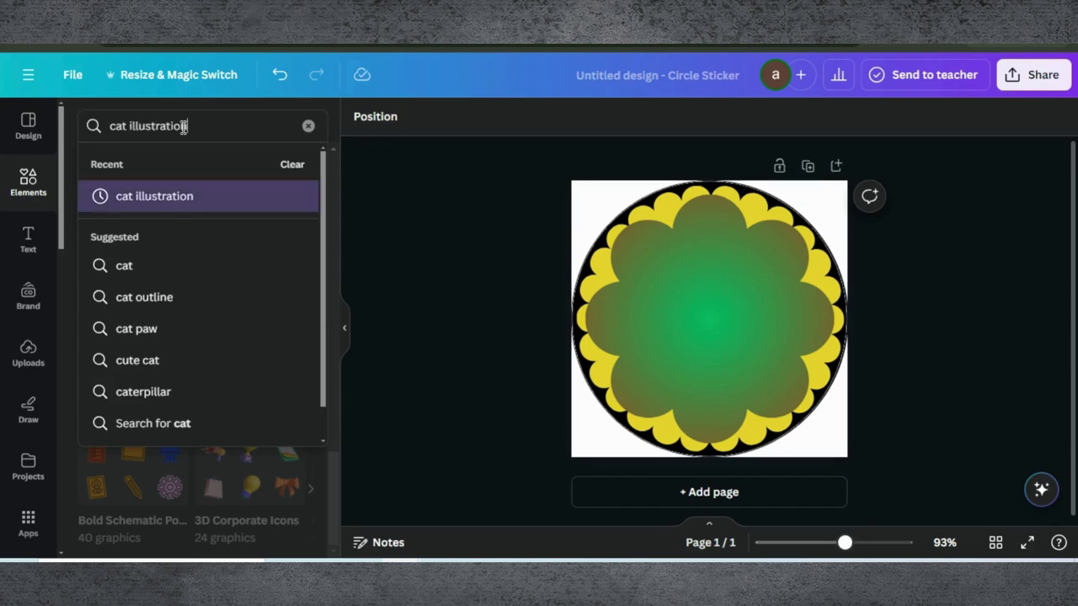
pyautogui.press('Return')
pyautogui.click(138, 168)
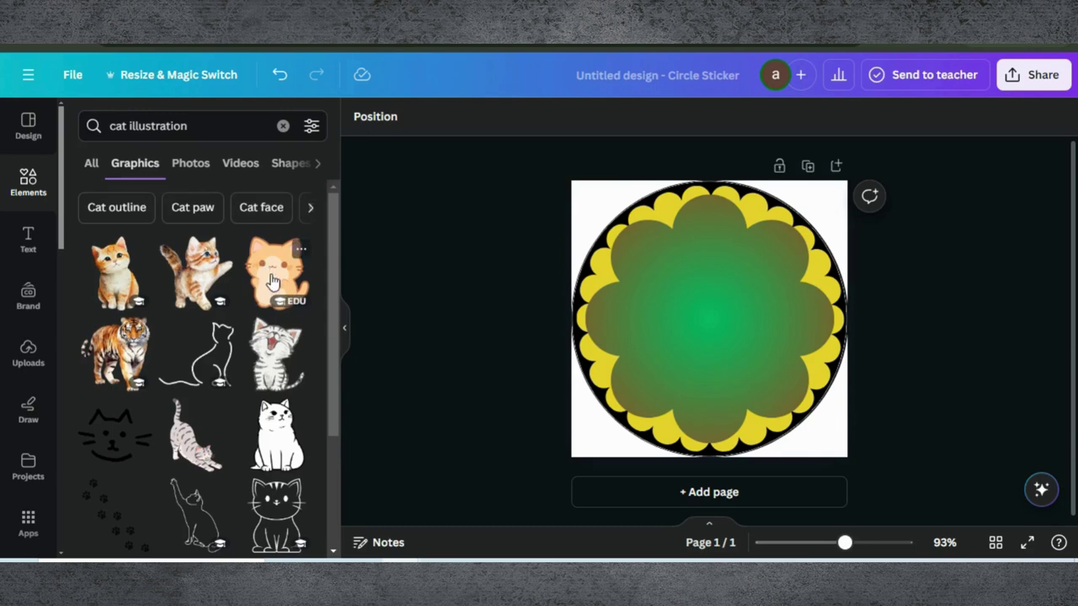
# - Add the sitting light orange cartoon cat graphic, shrink it slightly and centre it on the flower shape
pyautogui.click(272, 281)
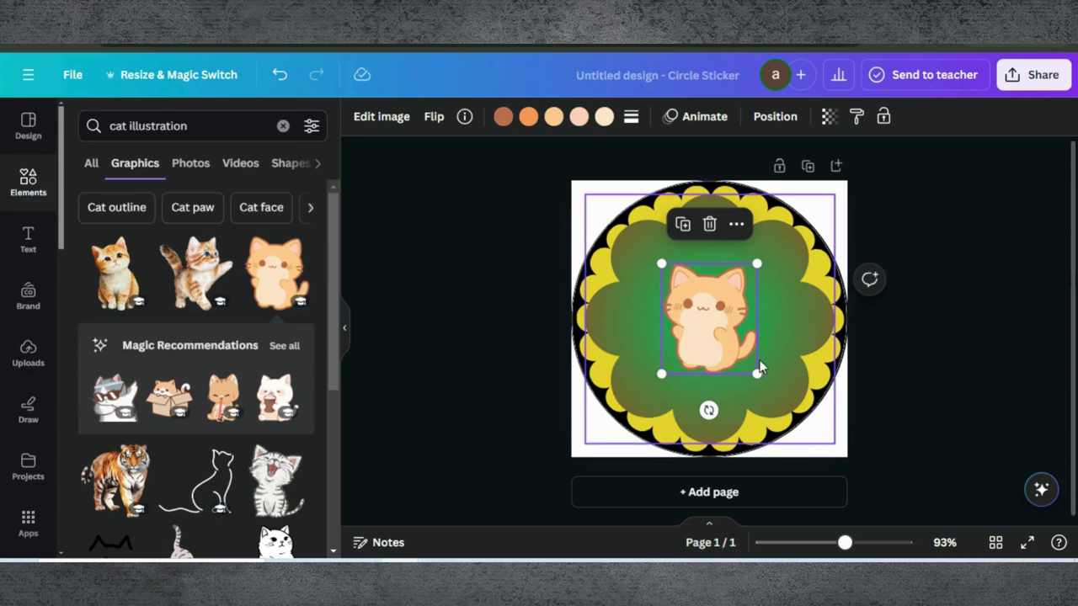
pyautogui.moveTo(758, 373); pyautogui.dragTo(749, 366)
pyautogui.moveTo(699, 317); pyautogui.dragTo(704, 321)
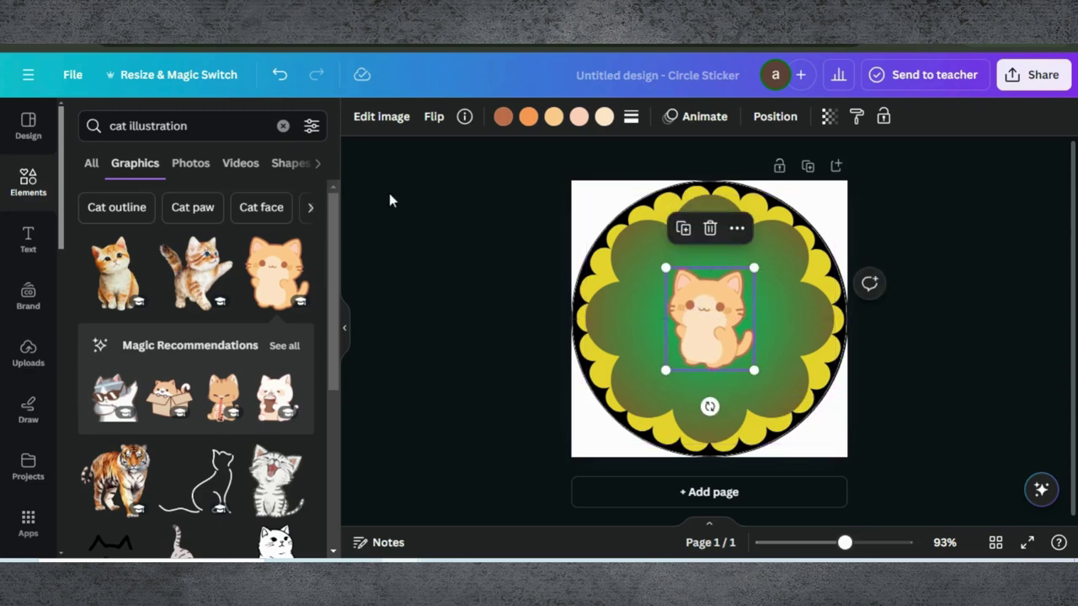
# - Replace the element search with "moon and star sparkles glow" and limit the results to graphics
pyautogui.click(282, 126)
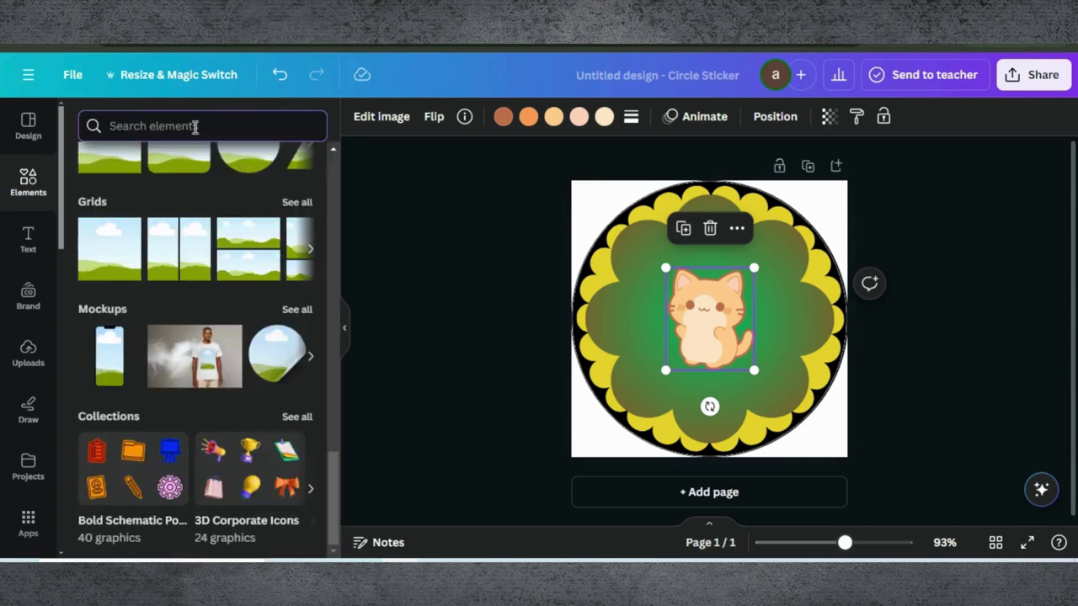
pyautogui.write('moon')
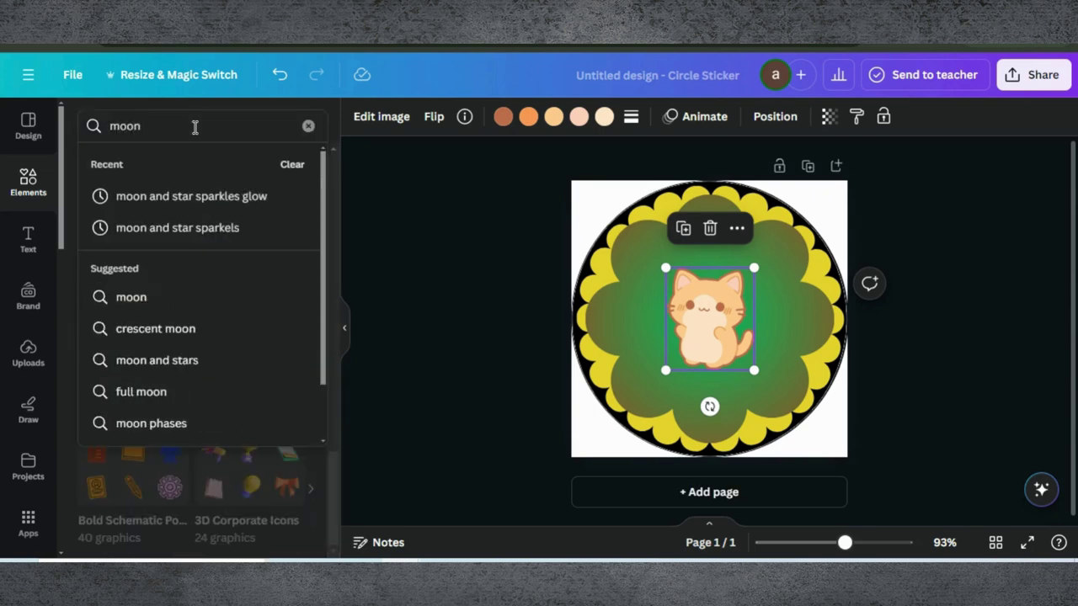
pyautogui.click(192, 199)
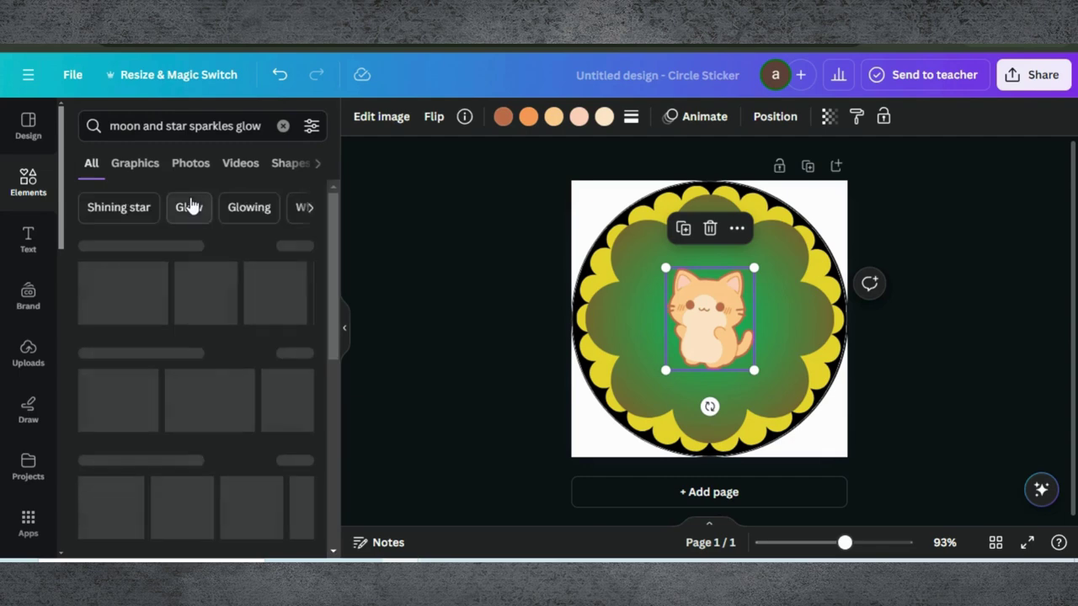
pyautogui.click(134, 164)
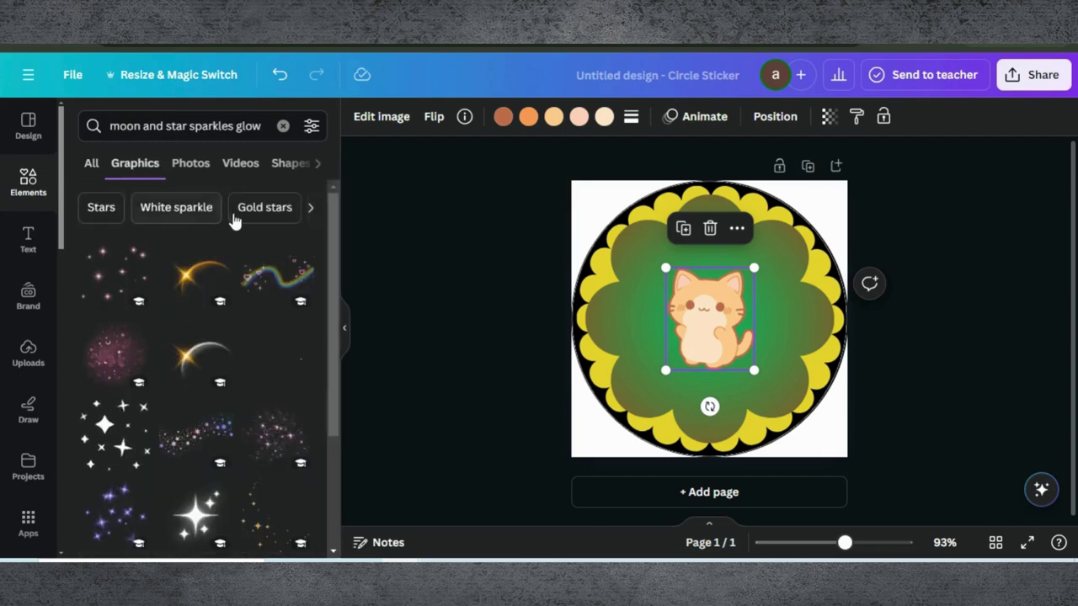
# - Add the silver crescent graphic with the golden sparkle, shrink it and place it on the petal left of the cat
pyautogui.scroll(-2, 222, 285)
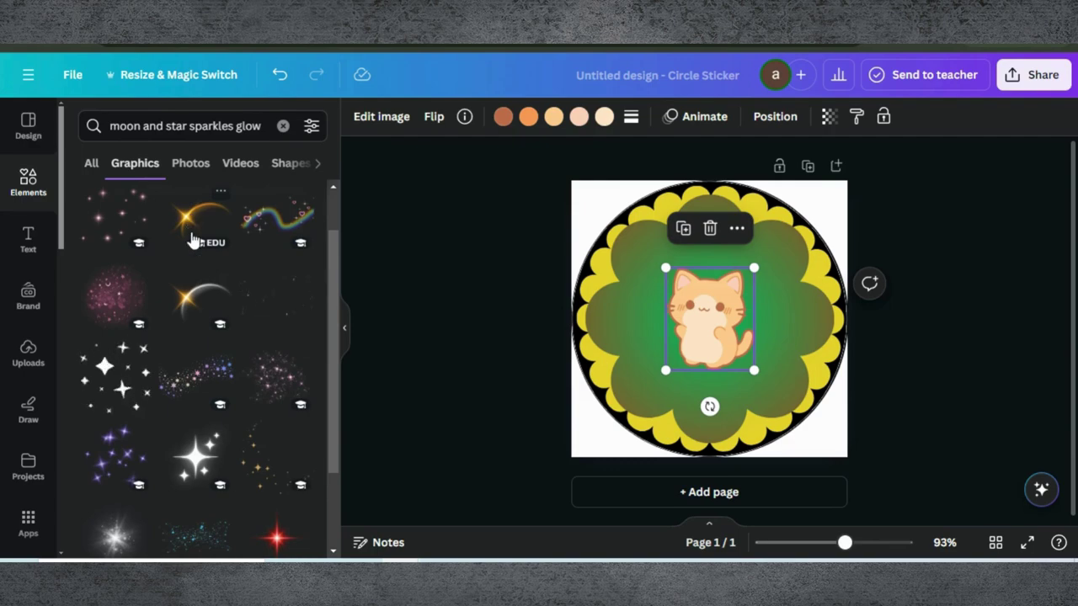
pyautogui.click(197, 300)
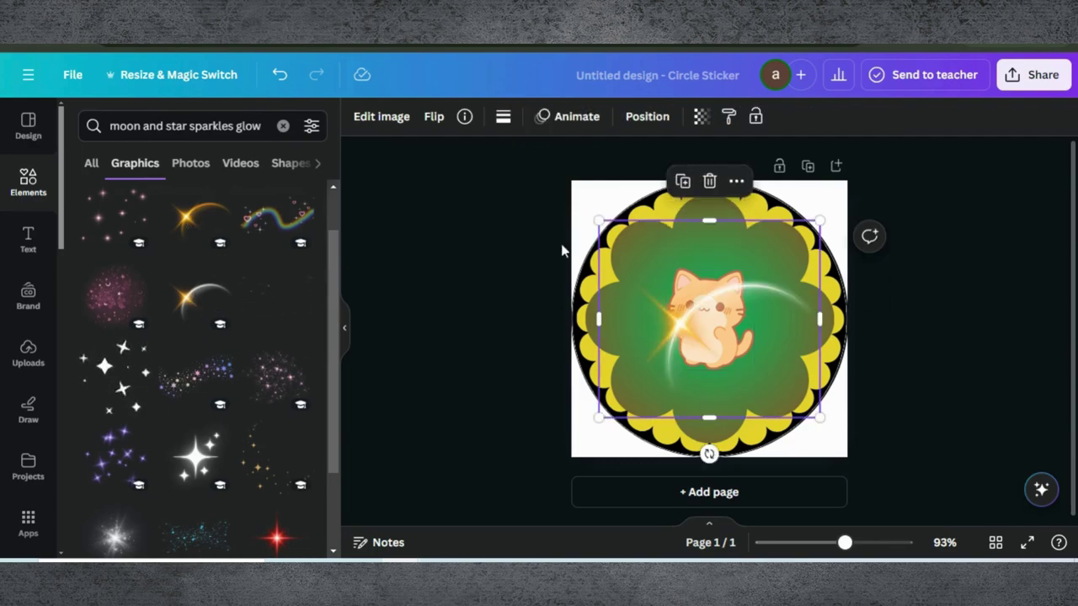
pyautogui.moveTo(755, 293); pyautogui.dragTo(693, 268)
pyautogui.moveTo(777, 393); pyautogui.dragTo(695, 322)
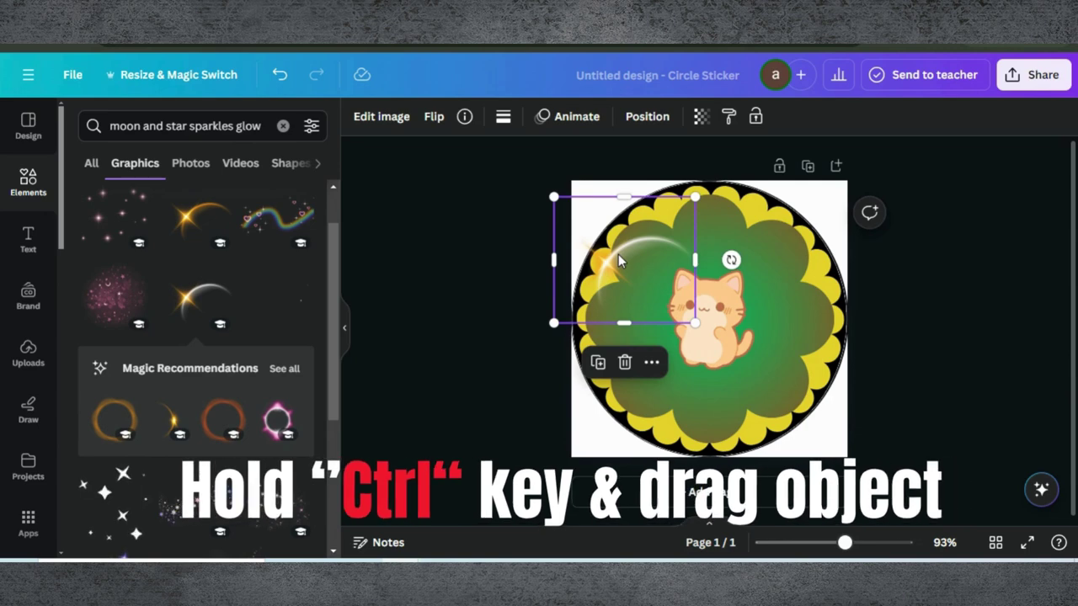
pyautogui.moveTo(619, 254); pyautogui.dragTo(644, 261)
pyautogui.moveTo(722, 324); pyautogui.dragTo(620, 310)
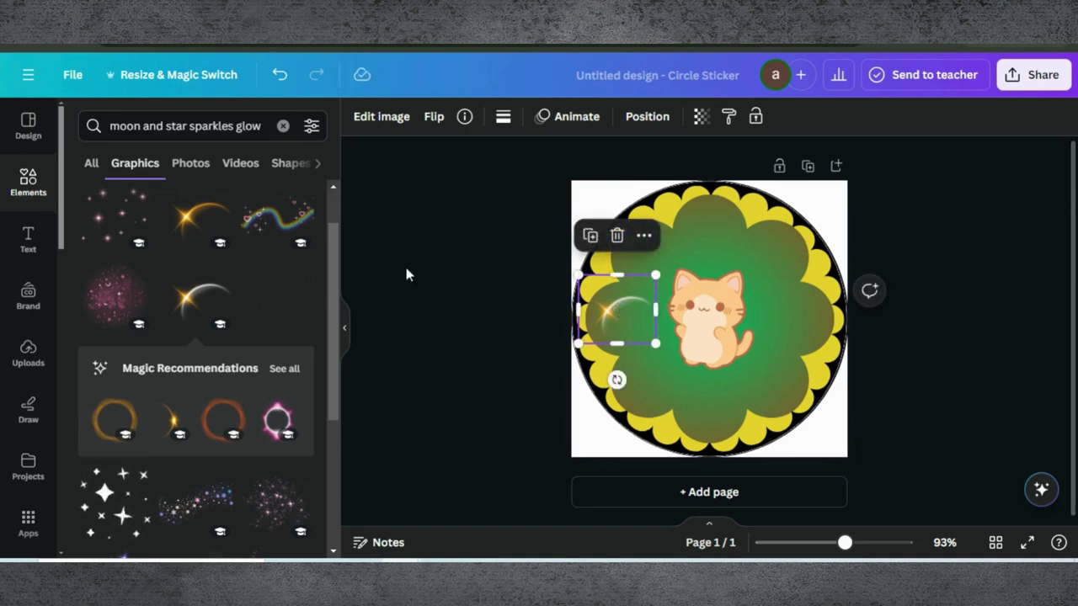
# - Add the glowing white full moon graphic, shrink it to a small disc and place it on the flower's upper-right petal
pyautogui.scroll(-3, 192, 406)
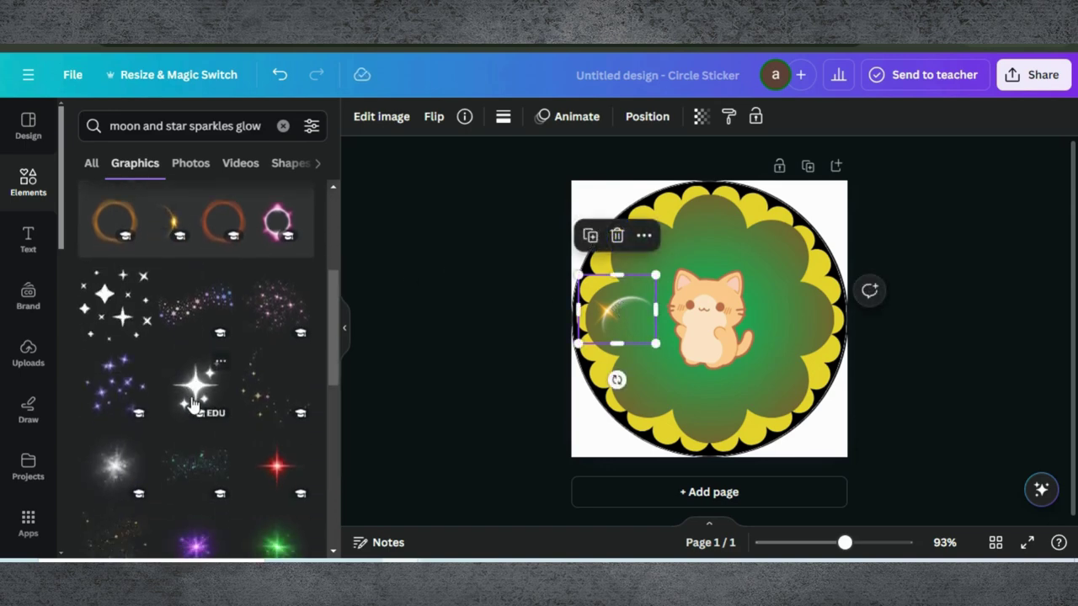
pyautogui.scroll(-3, 202, 396)
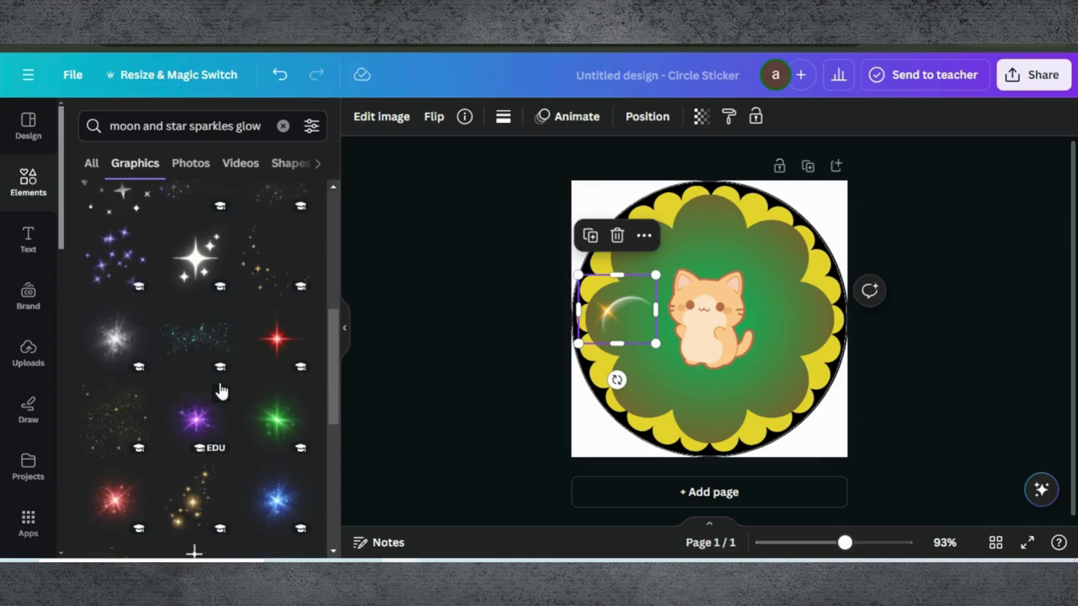
pyautogui.scroll(-4, 219, 390)
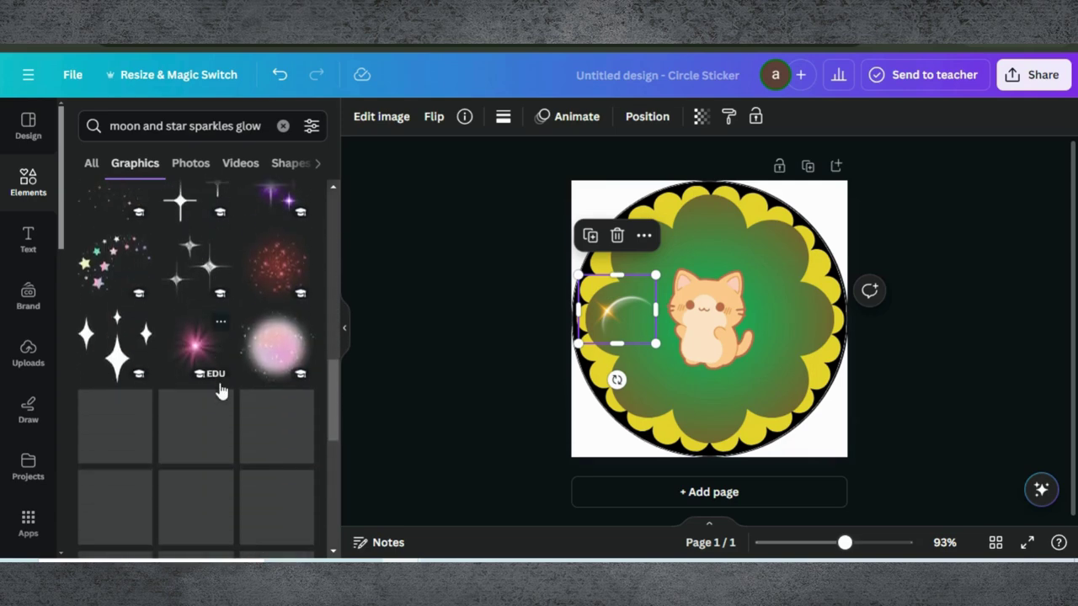
pyautogui.scroll(-4, 219, 387)
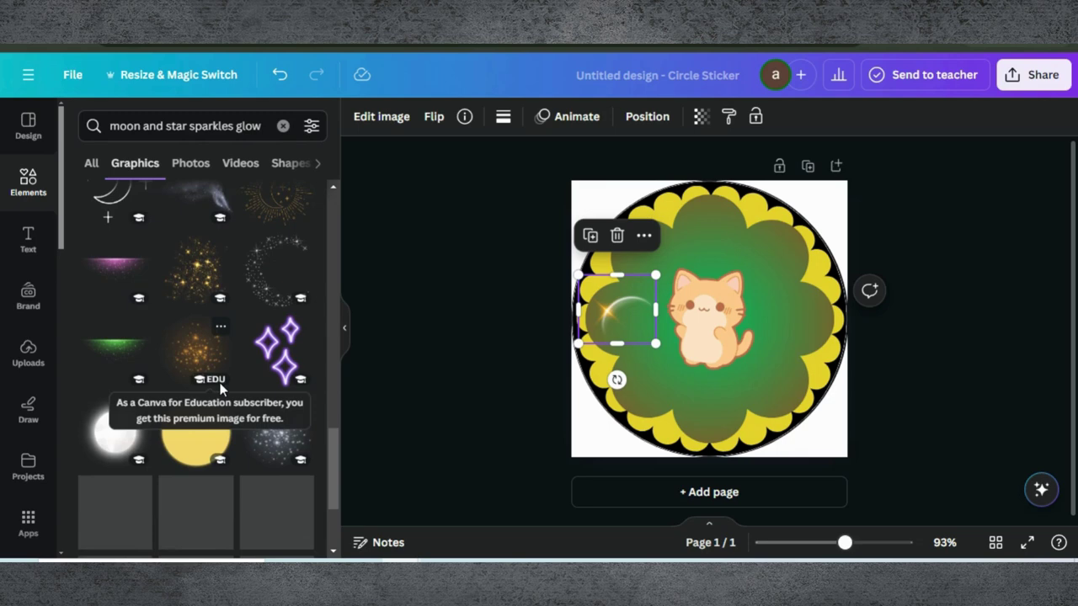
pyautogui.click(109, 434)
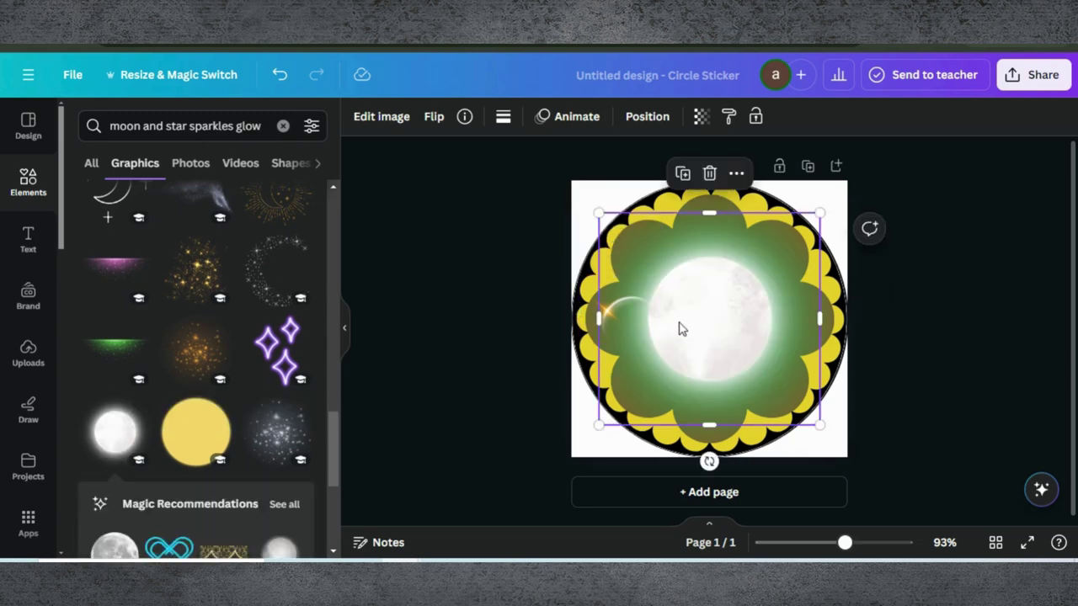
pyautogui.moveTo(822, 429); pyautogui.dragTo(673, 290)
pyautogui.moveTo(671, 291); pyautogui.dragTo(777, 243)
pyautogui.click(450, 306)
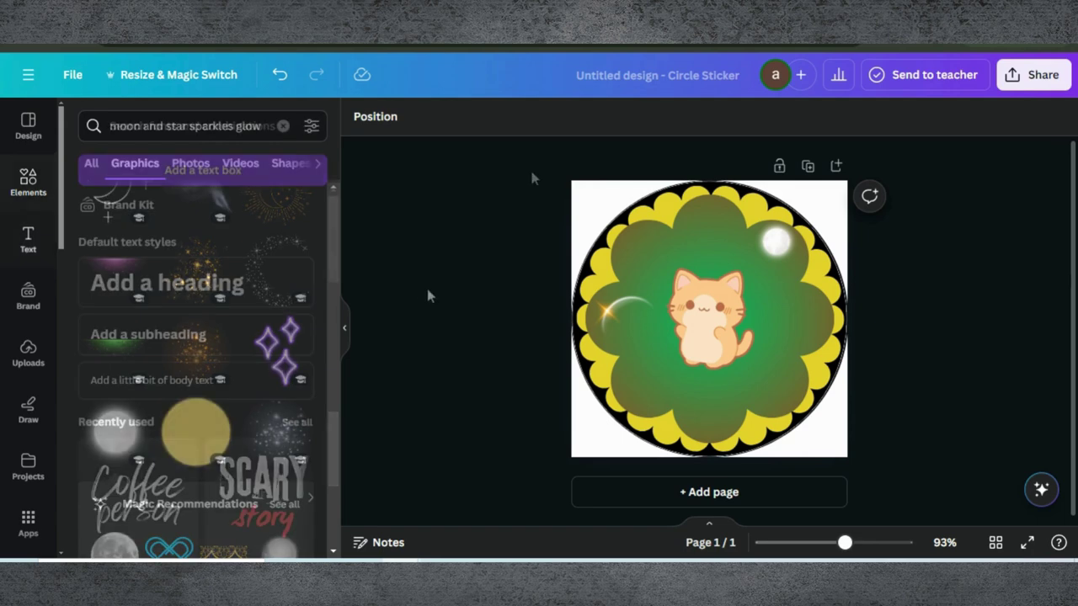
# - Change the cat graphic's orange colour to the yellow document colour
pyautogui.click(710, 307)
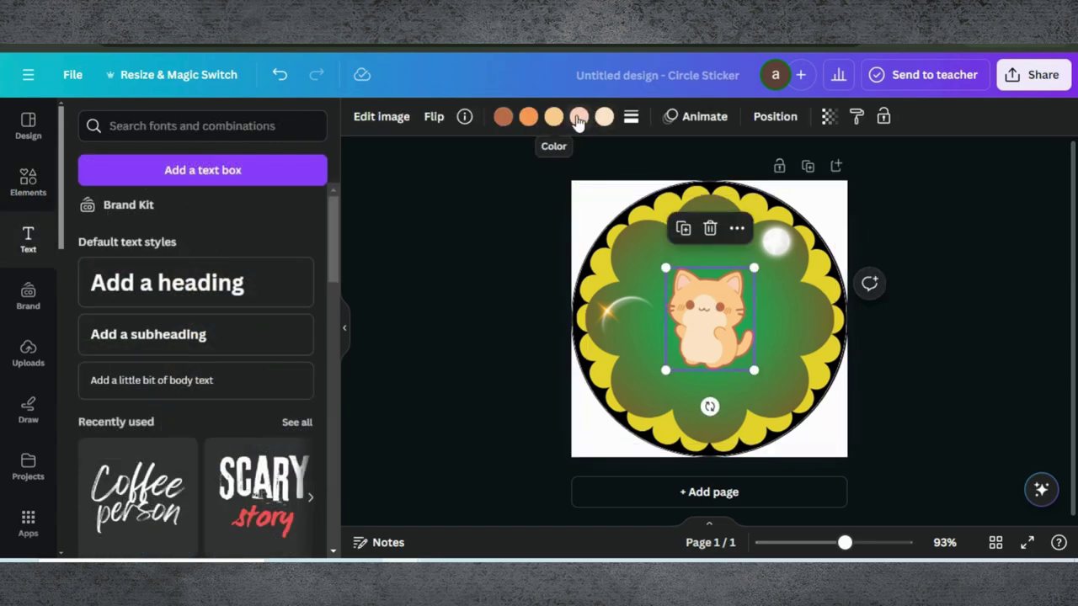
pyautogui.click(528, 117)
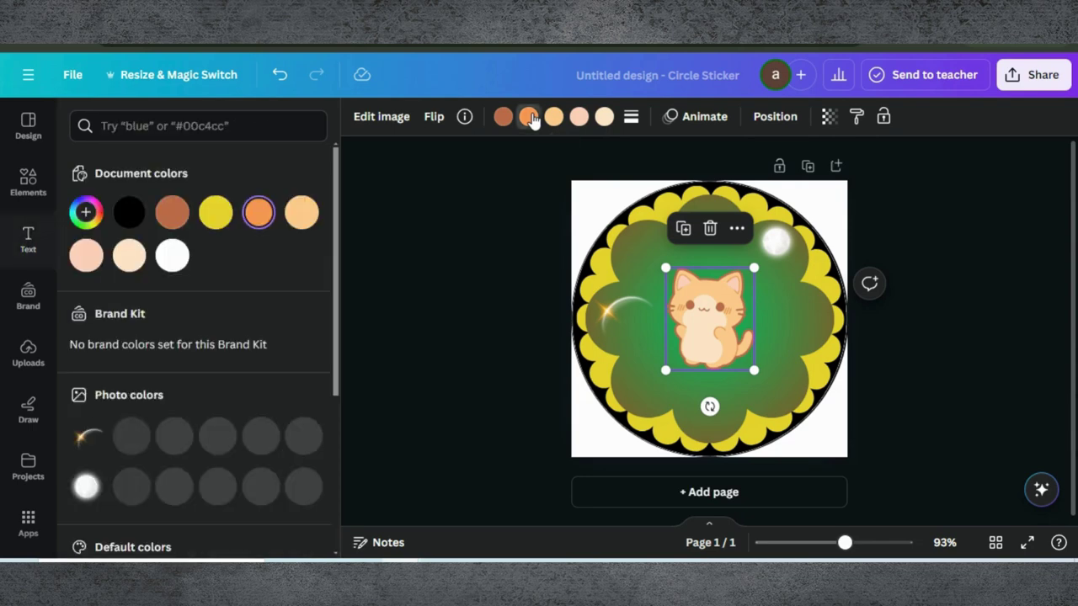
pyautogui.click(215, 212)
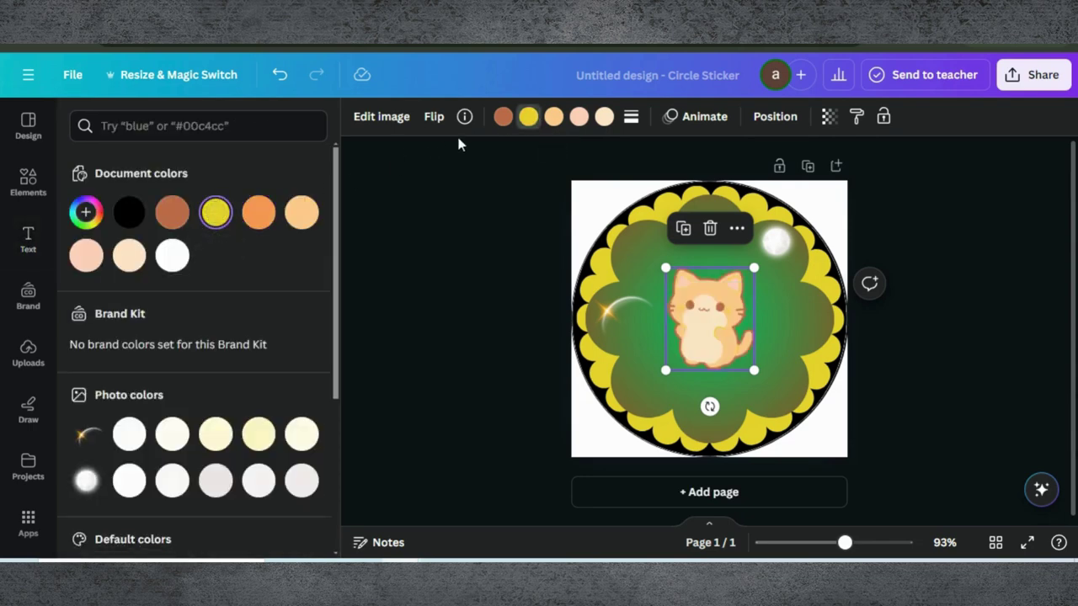
# - Change the cat's light orange body colour to the yellow default solid colour
pyautogui.click(505, 119)
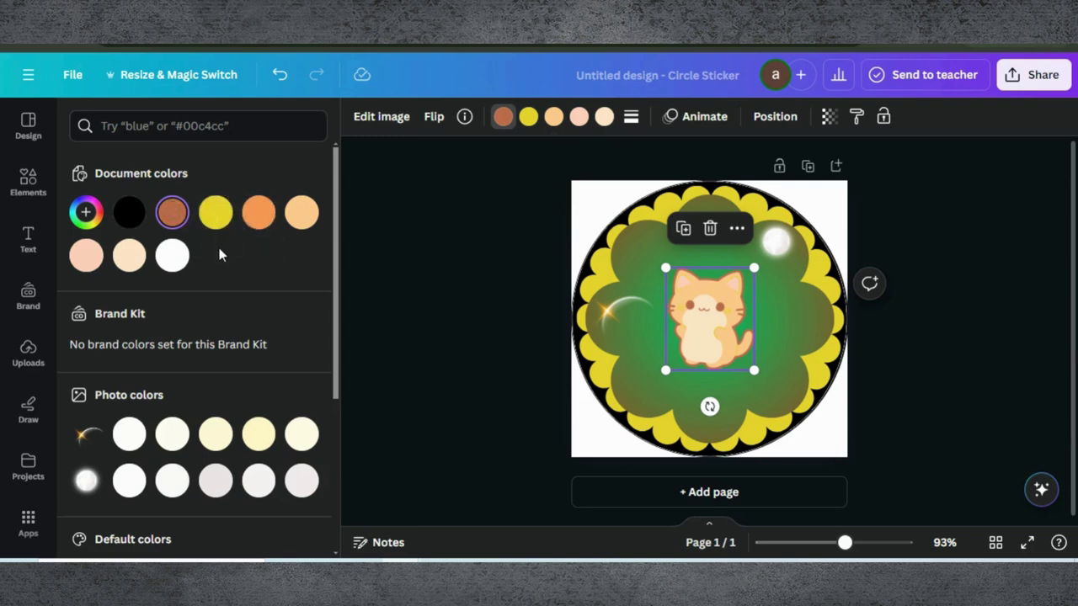
pyautogui.scroll(-3, 207, 301)
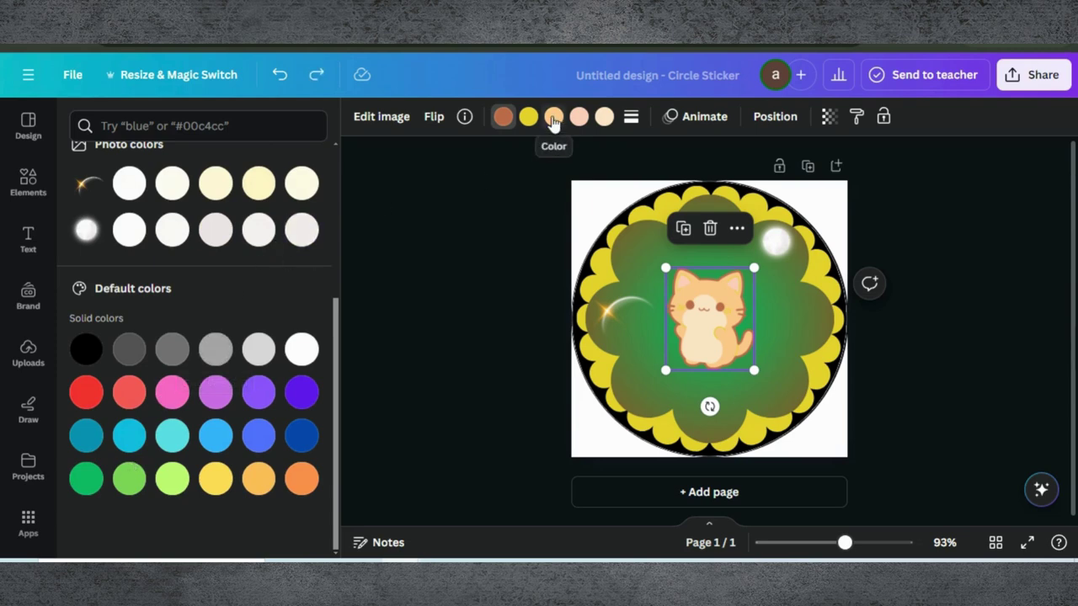
pyautogui.click(555, 121)
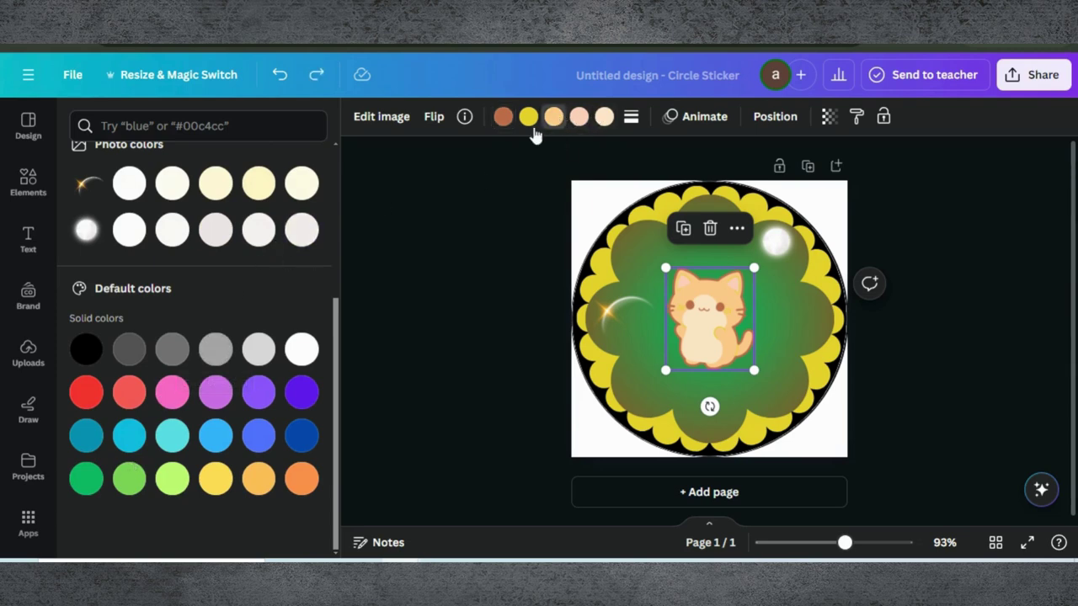
pyautogui.click(258, 480)
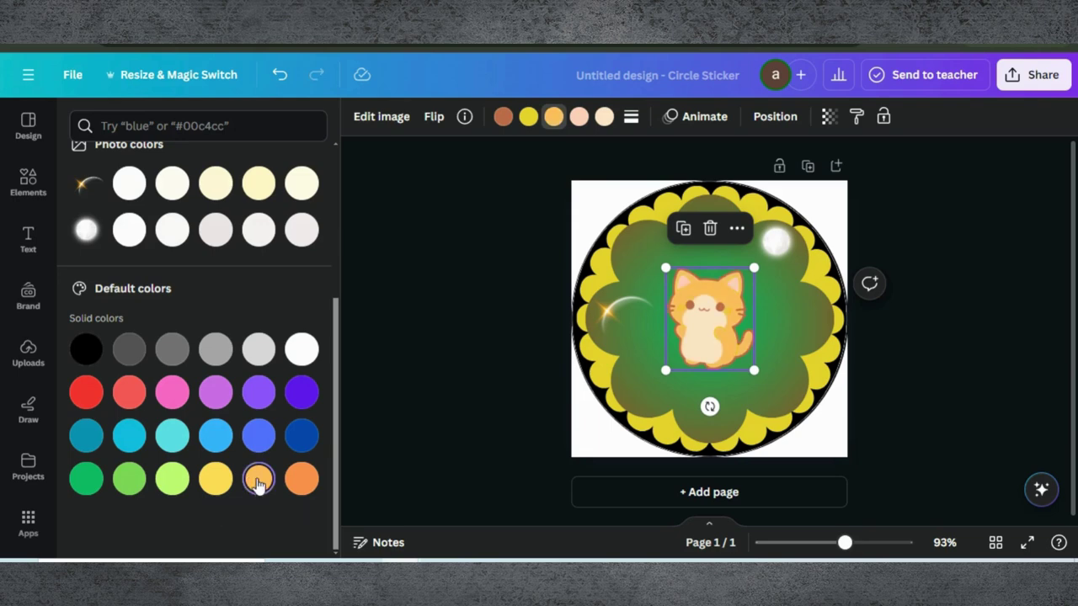
pyautogui.click(223, 483)
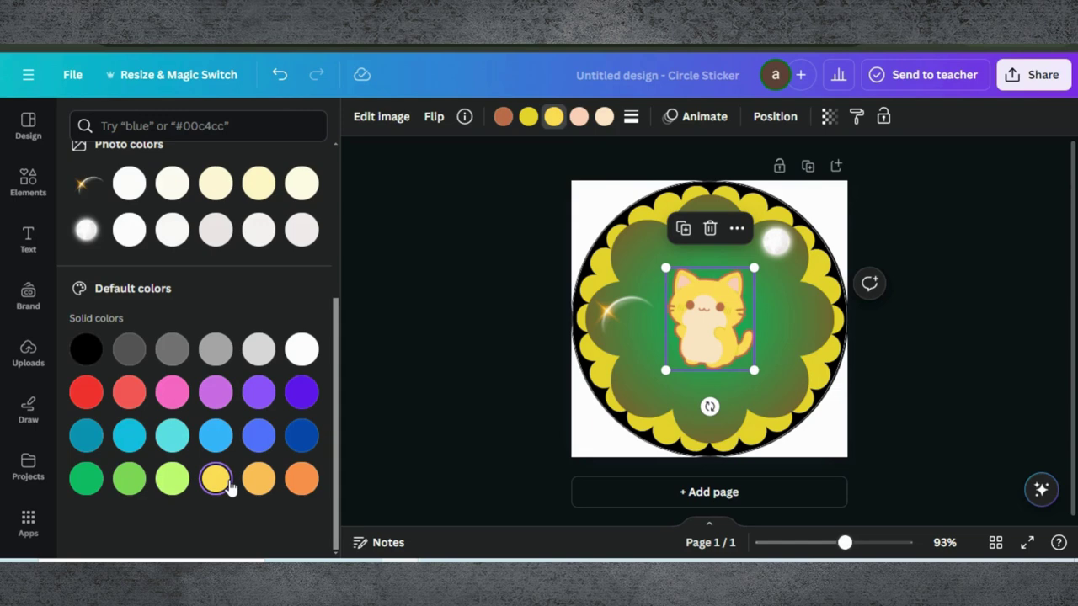
pyautogui.hotkey('ctrl', 'z')
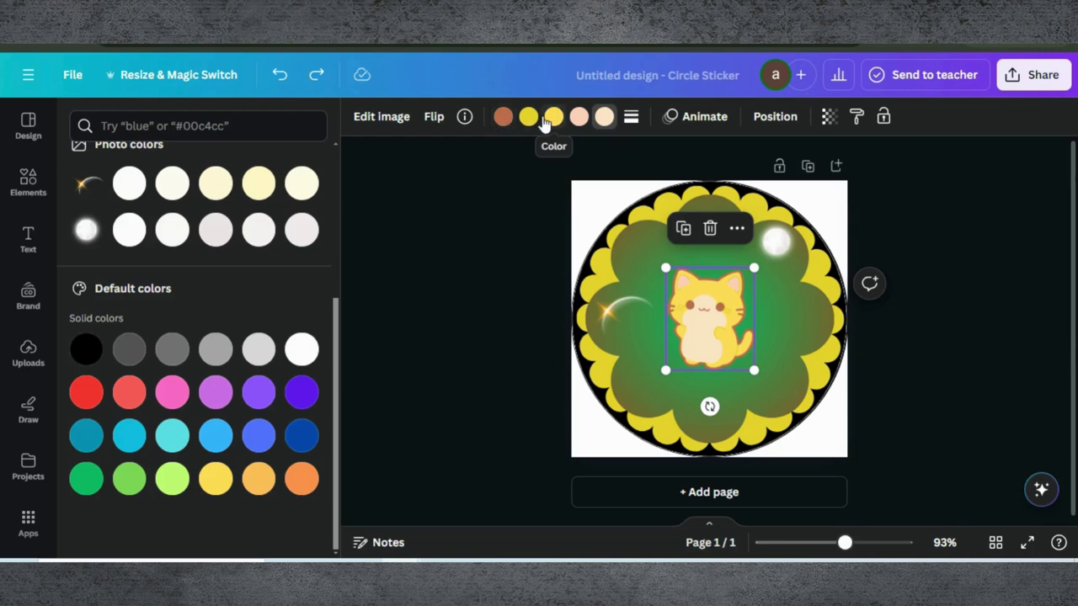
# - Recolour the cat's pink inner ears to the medium green default colour and its brown outline to the third solid grey
pyautogui.click(587, 121)
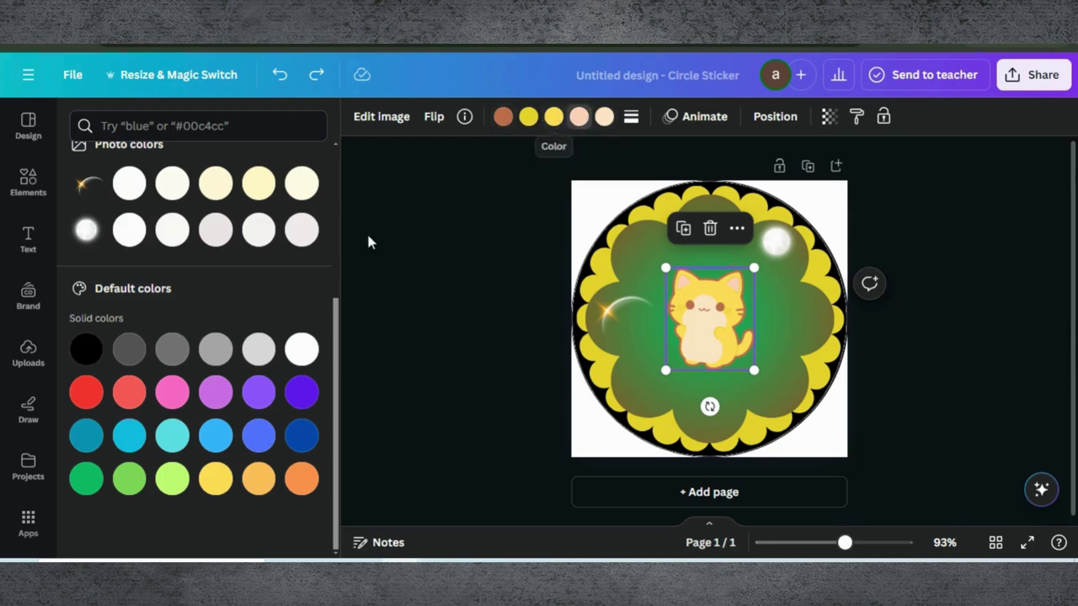
pyautogui.click(129, 480)
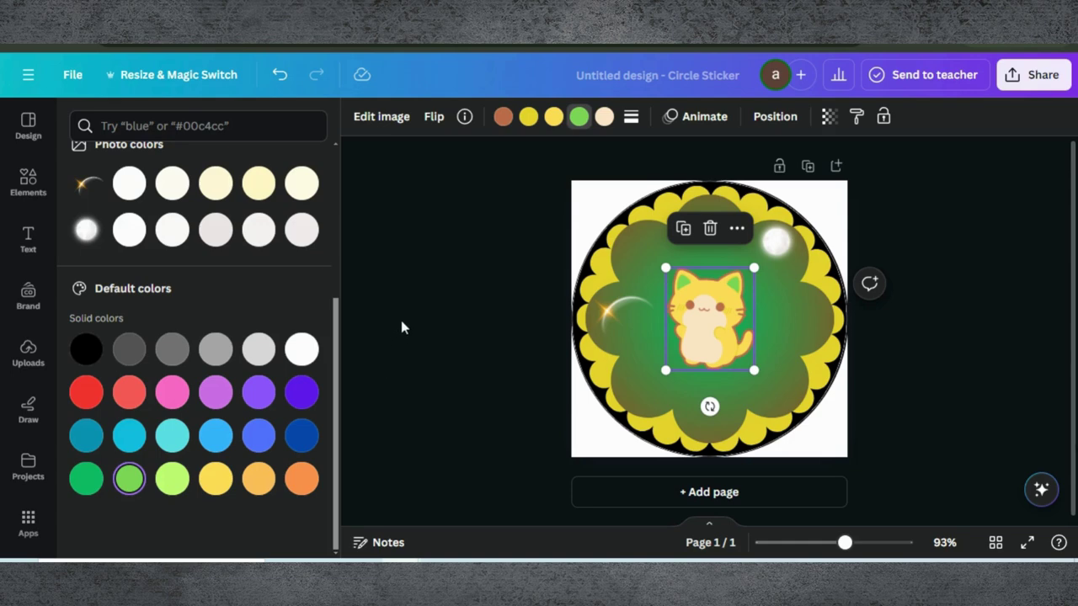
pyautogui.click(503, 117)
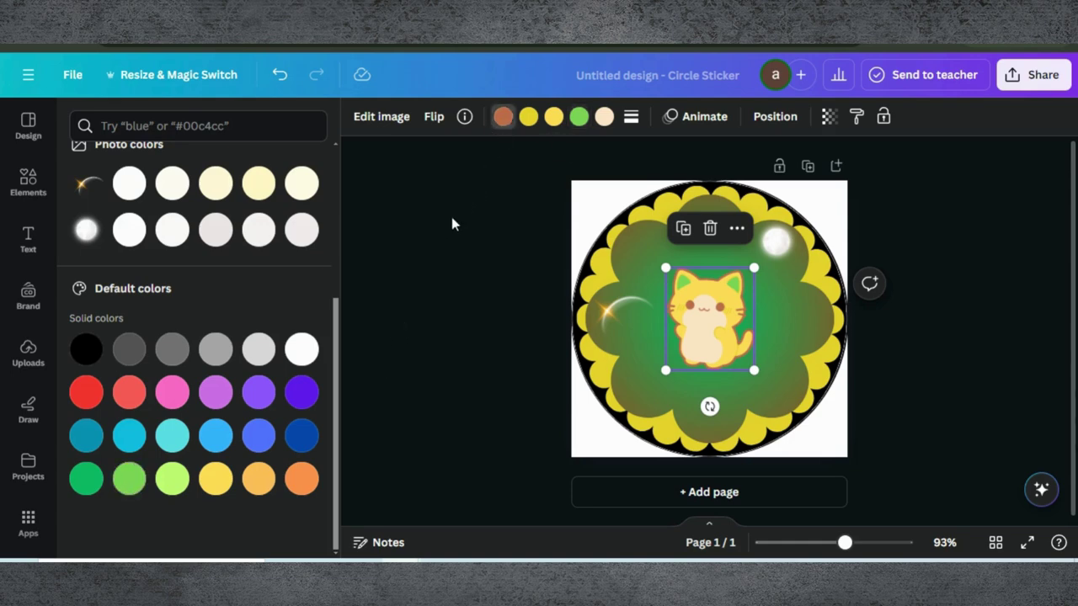
pyautogui.click(173, 352)
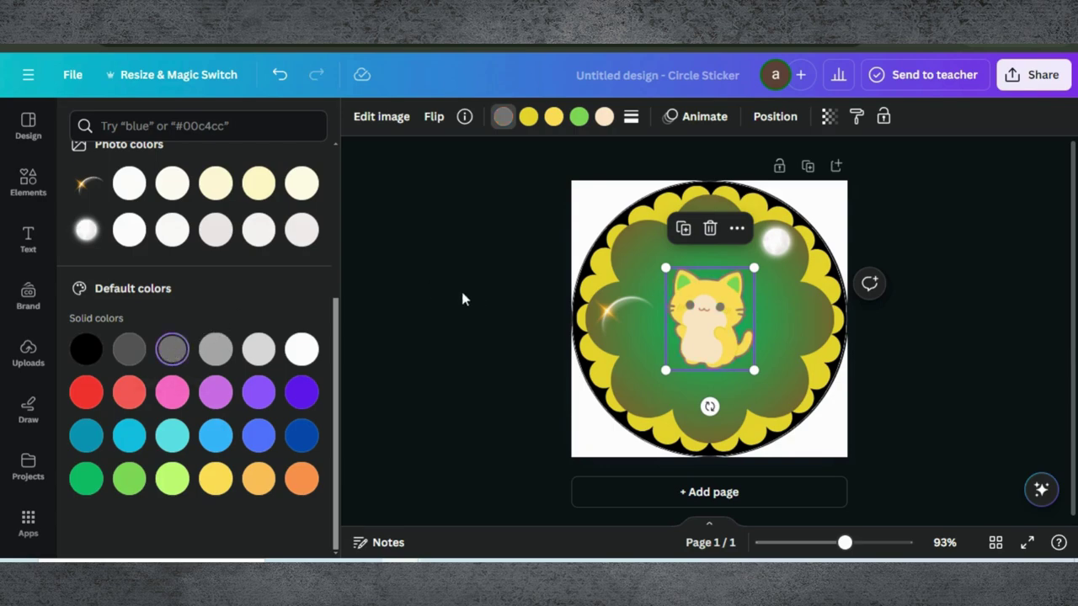
# - Add a heading to the sticker reading "Stay Stylish, Stay You, Fashionably You !"
pyautogui.click(614, 312)
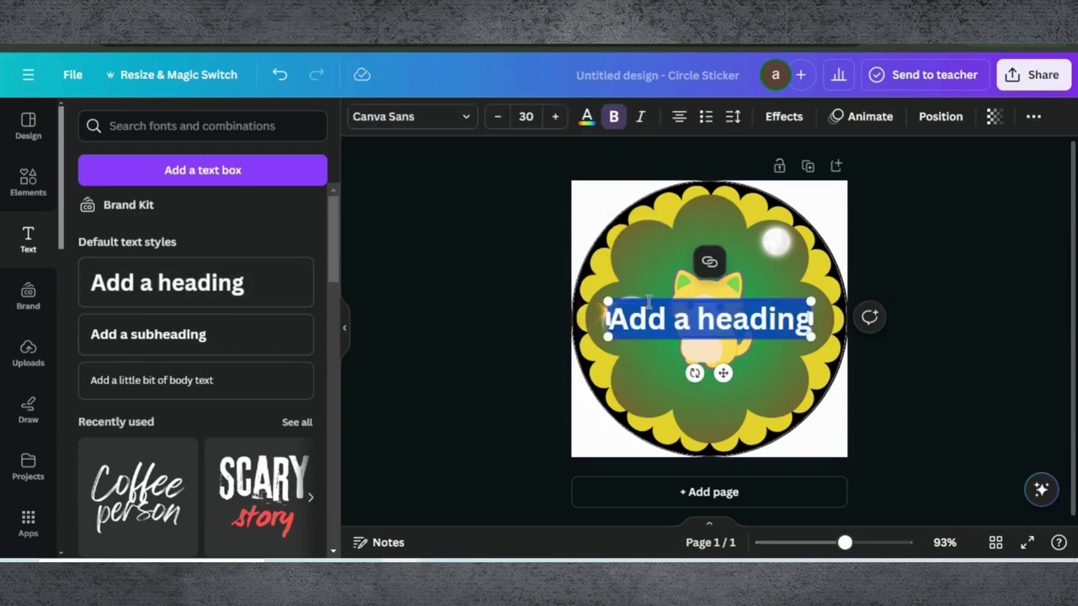
pyautogui.write('Stay Stylish, Stay You')
pyautogui.write(',')
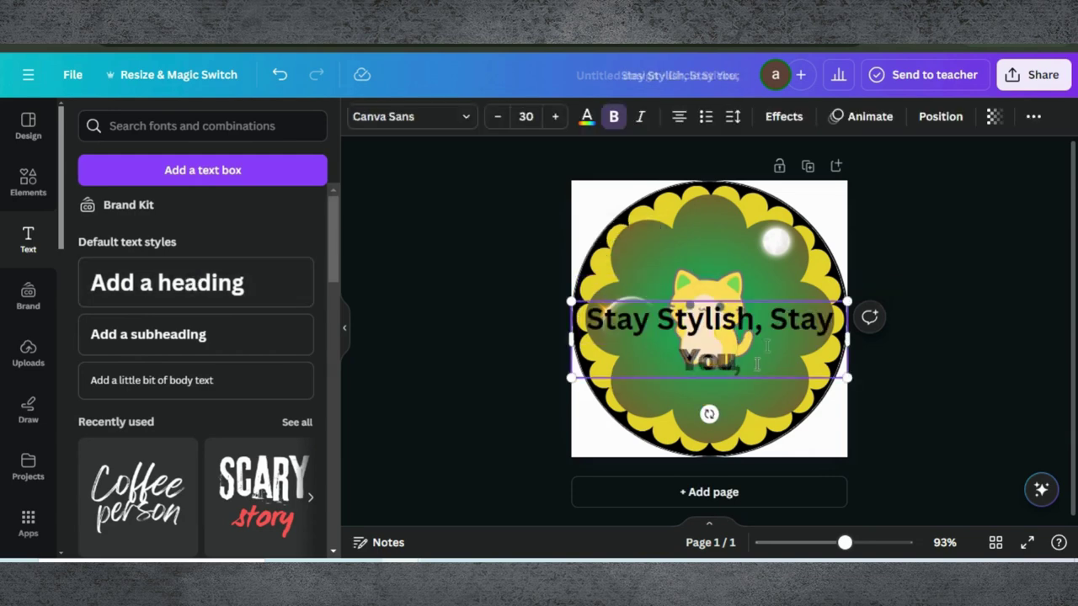
pyautogui.write(' Fashionably You !')
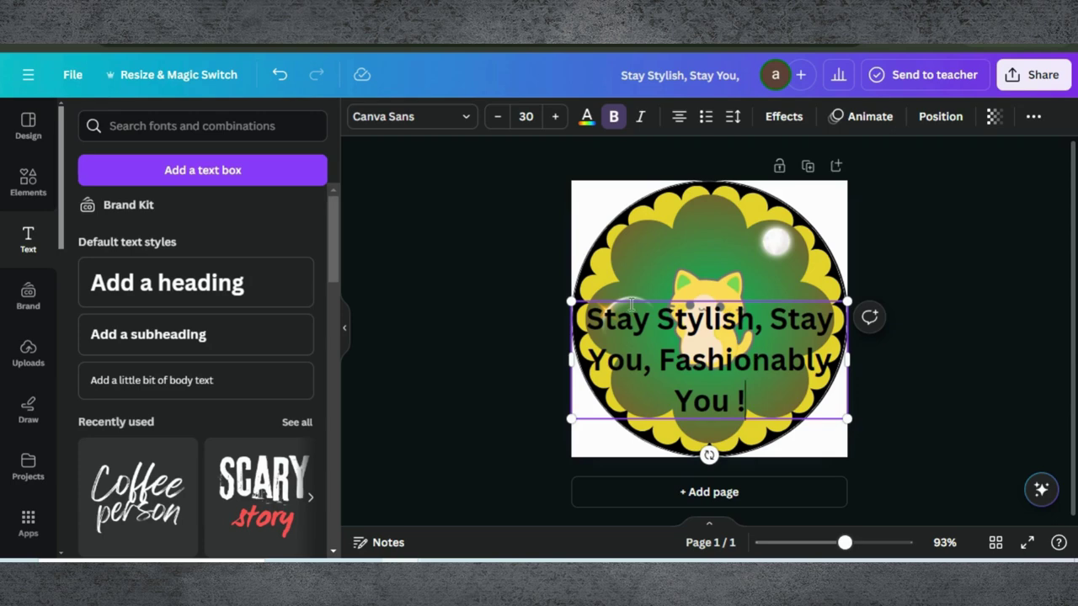
# - Find the Leafy font by searching for "lea" and apply it to the slogan heading
pyautogui.click(463, 120)
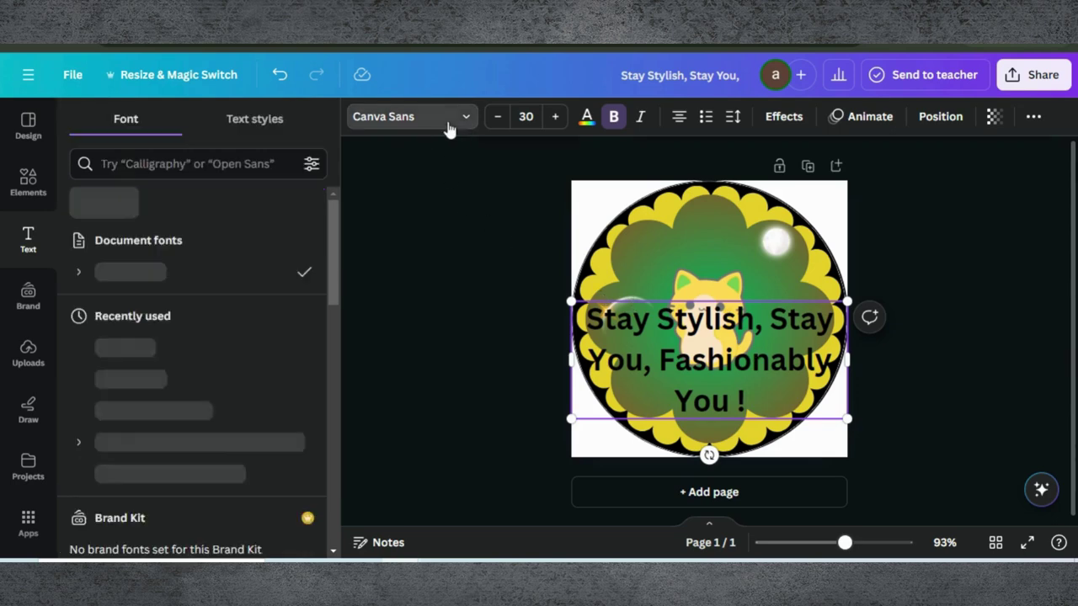
pyautogui.click(188, 164)
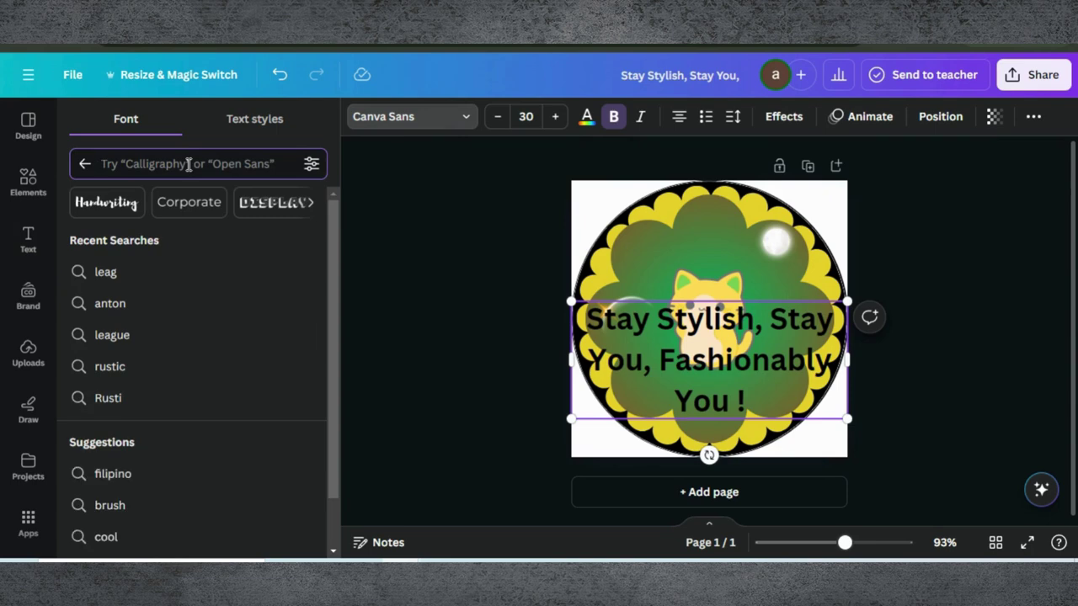
pyautogui.write('lea')
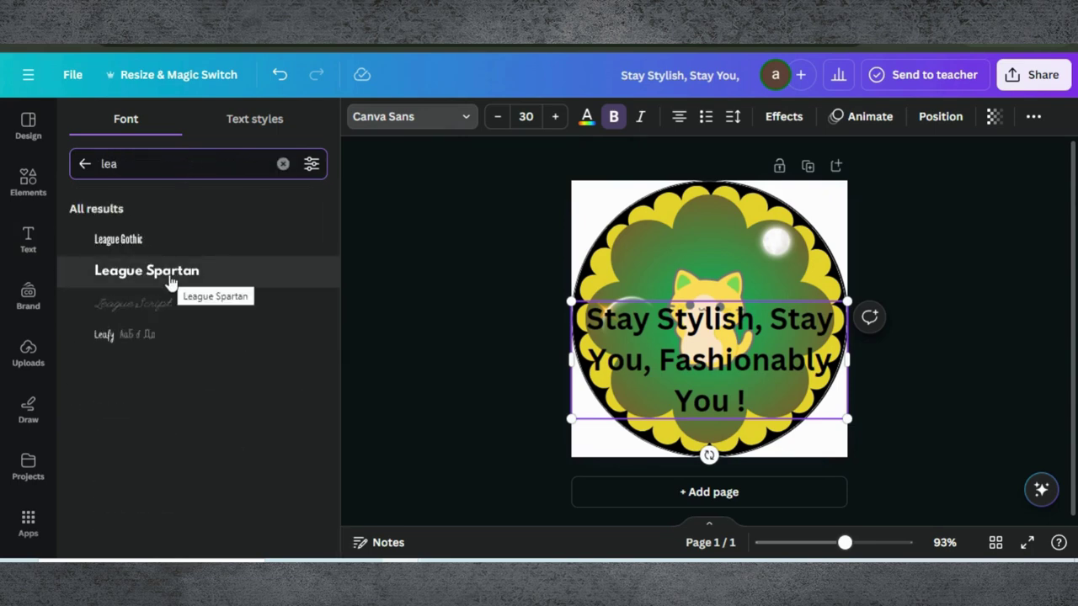
pyautogui.click(145, 334)
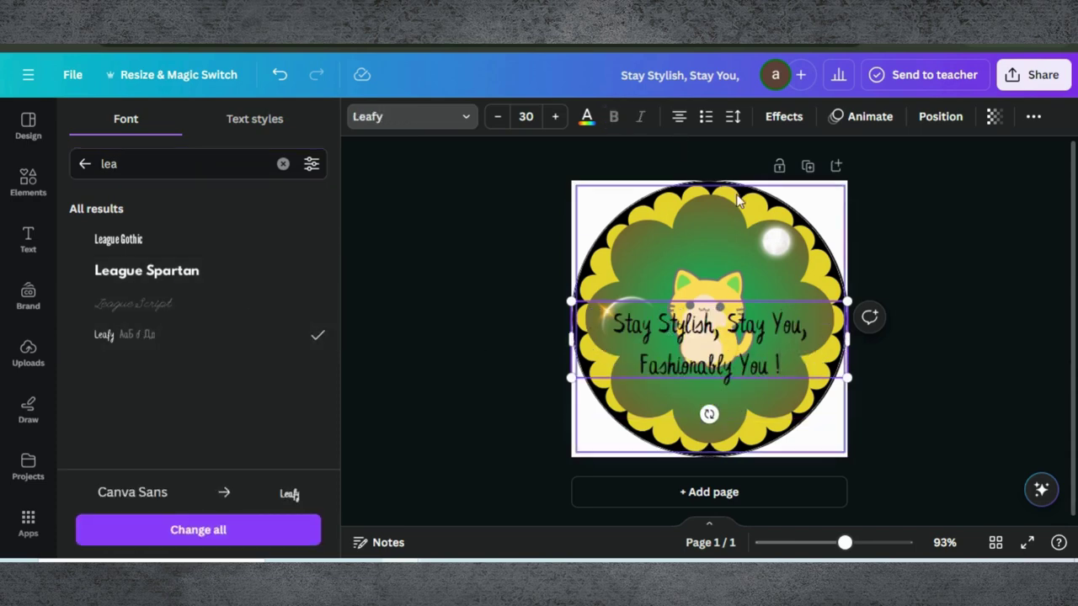
# - Apply the Curve shape effect to the slogan text
pyautogui.click(784, 117)
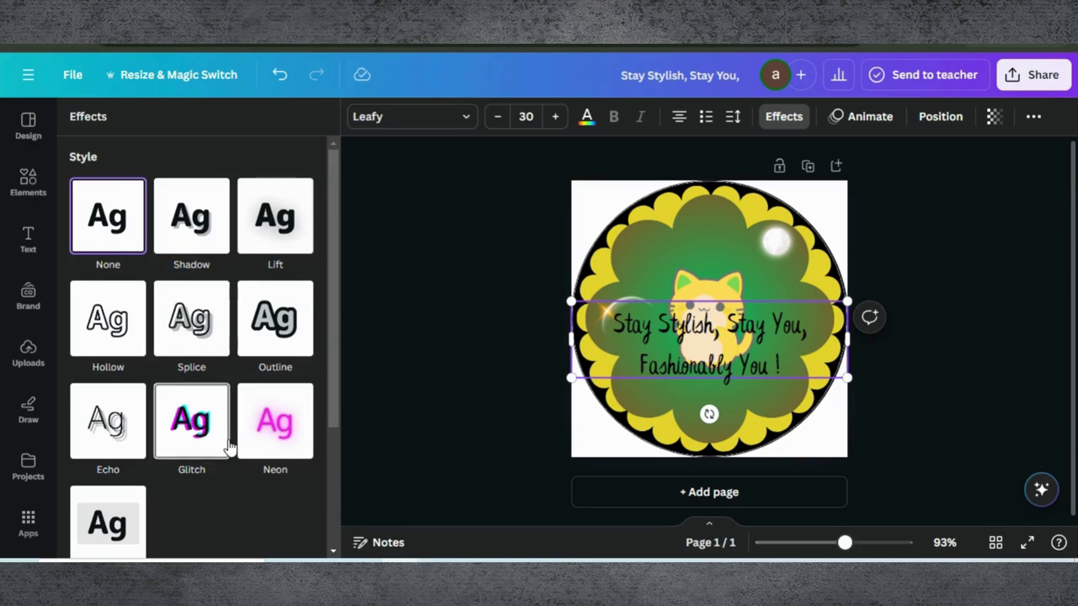
pyautogui.scroll(-3, 229, 445)
pyautogui.click(192, 480)
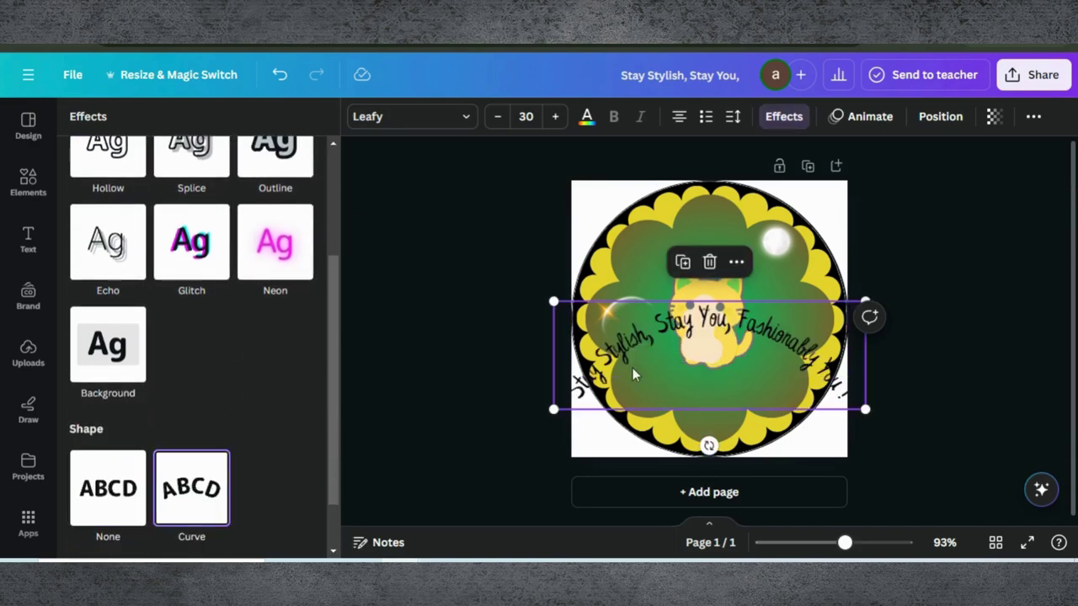
# - Shrink the curved slogan to a font size of about 23.1 and place it in an arc above the cat
pyautogui.moveTo(681, 322); pyautogui.dragTo(687, 254)
pyautogui.moveTo(570, 340); pyautogui.dragTo(619, 280)
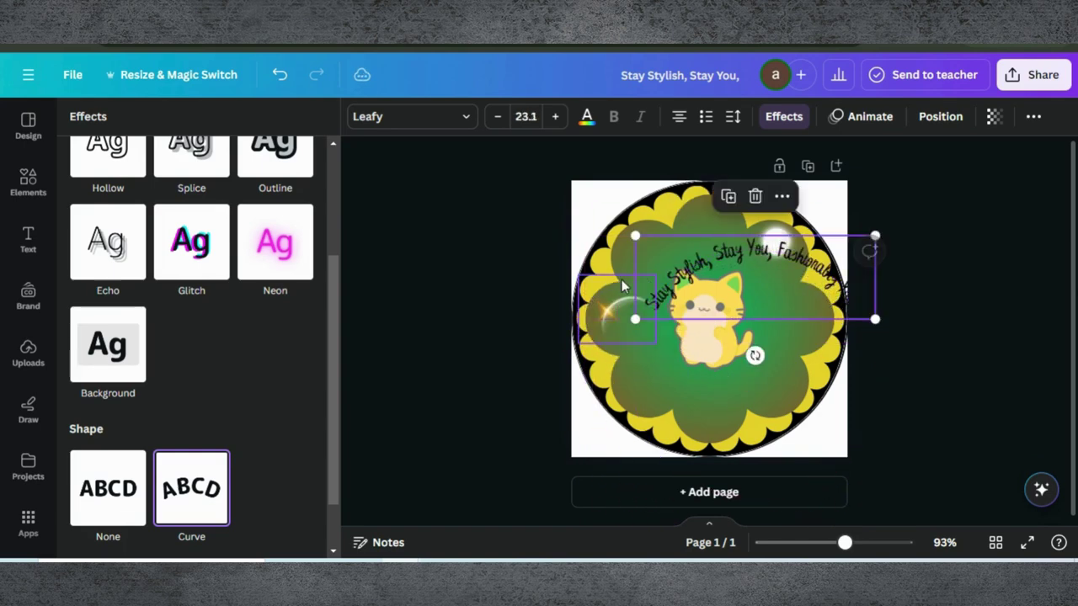
pyautogui.moveTo(721, 236); pyautogui.dragTo(689, 247)
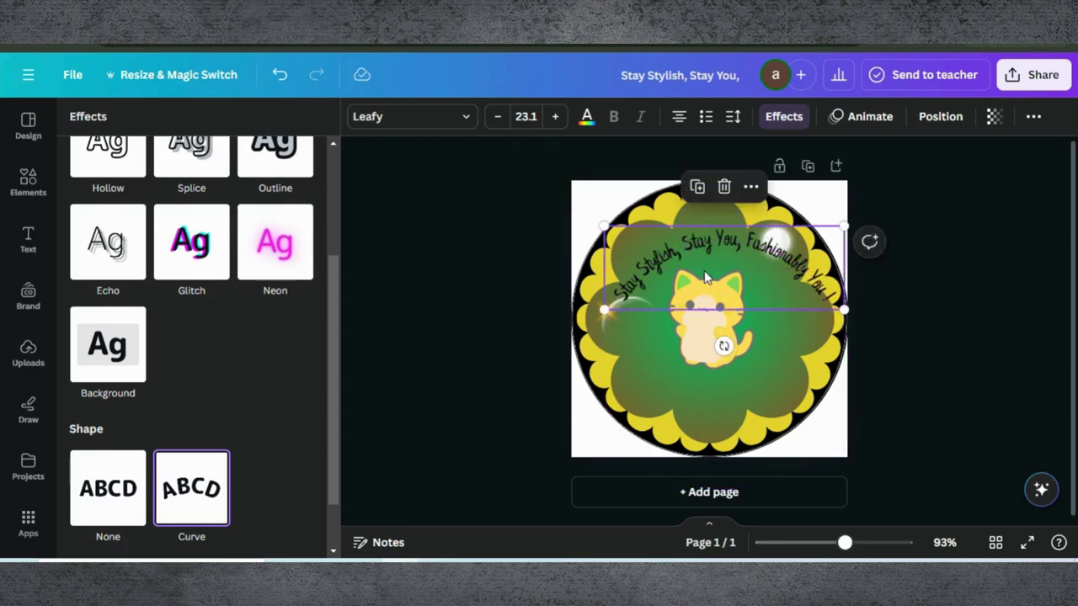
# - Increase the slogan's curve strength and recentre the tighter arc around the cat's head
pyautogui.scroll(-2, 246, 421)
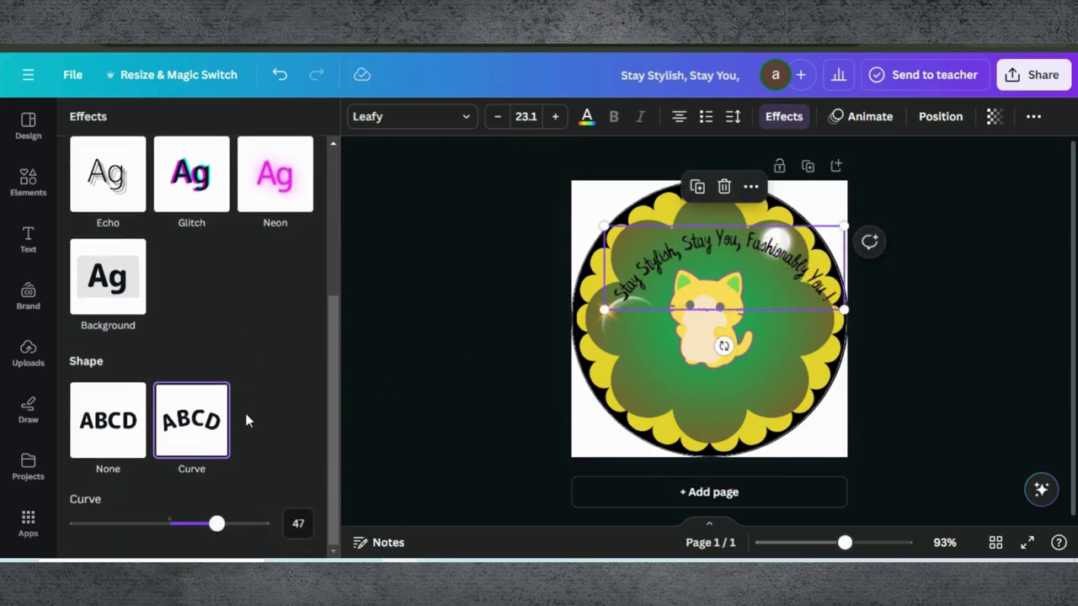
pyautogui.moveTo(216, 525)
pyautogui.mouseDown()
pyautogui.moveTo(195, 534)
pyautogui.moveTo(233, 527)
pyautogui.mouseUp()
pyautogui.moveTo(711, 237); pyautogui.dragTo(687, 244)
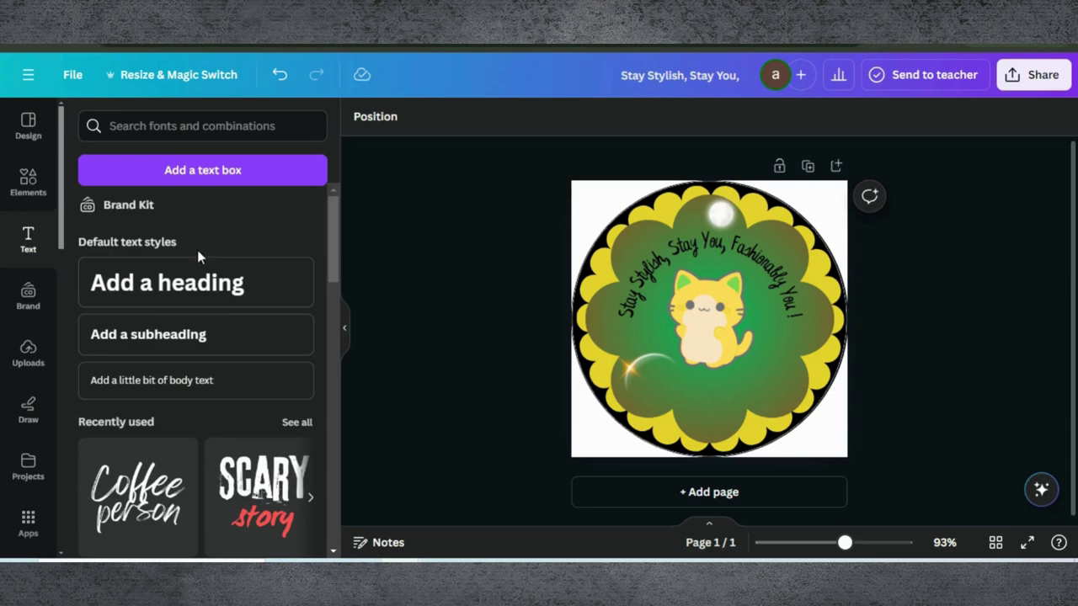
# - Add a second heading reading "Thanks For Shopping."
pyautogui.click(165, 301)
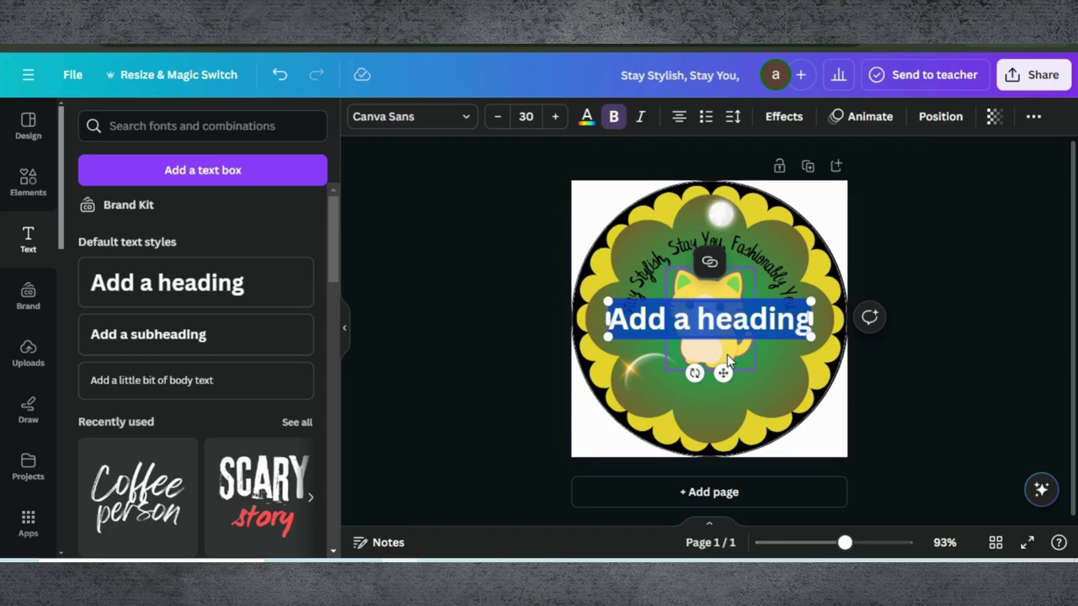
pyautogui.write('Thanks')
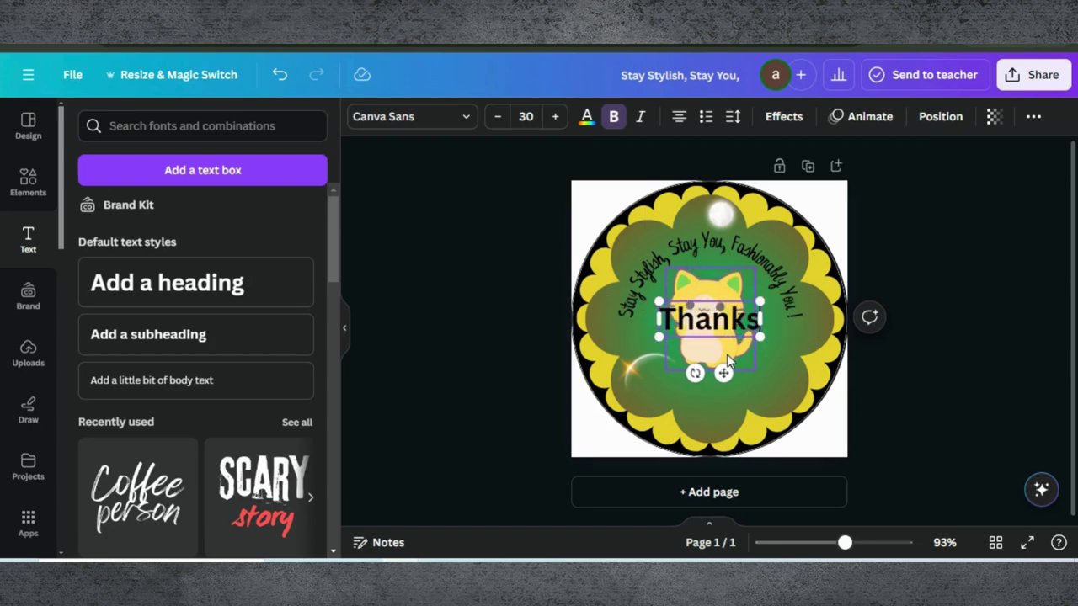
pyautogui.write(' For h')
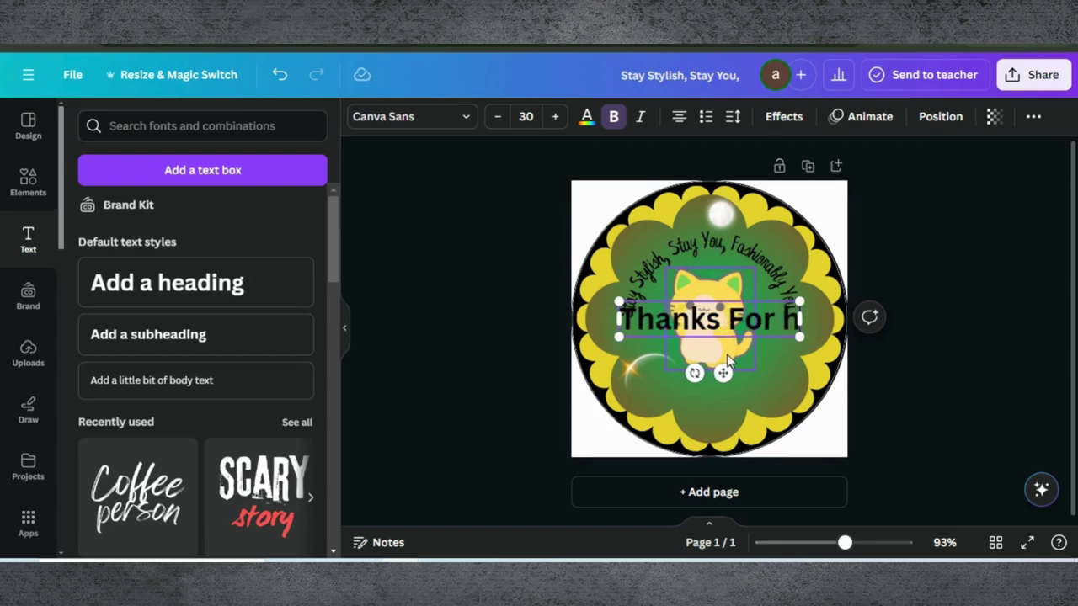
pyautogui.press('BackSpace')
pyautogui.write('Shopp')
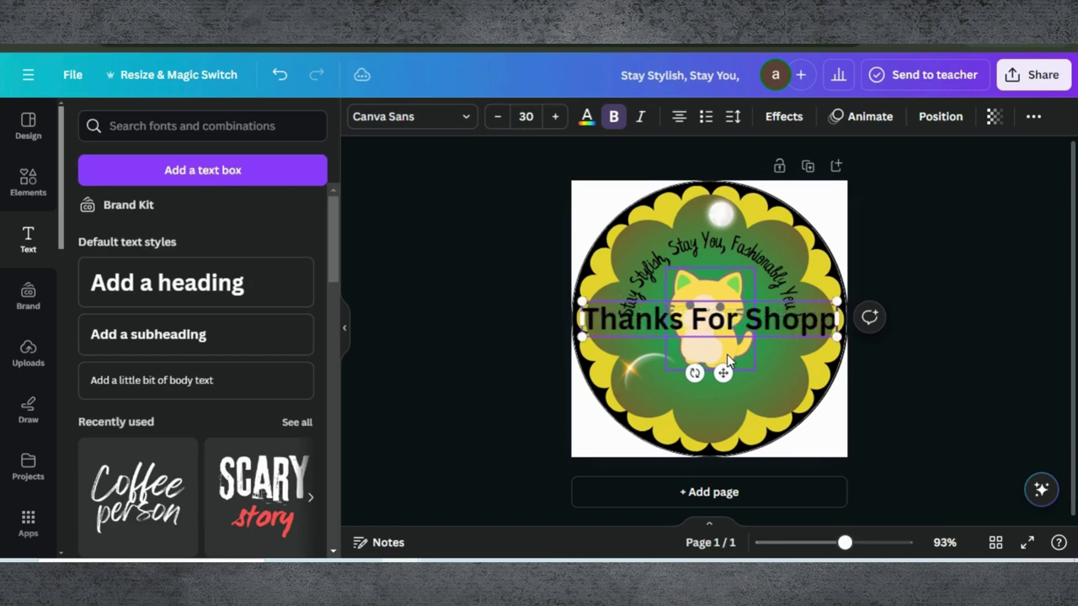
pyautogui.write('ing')
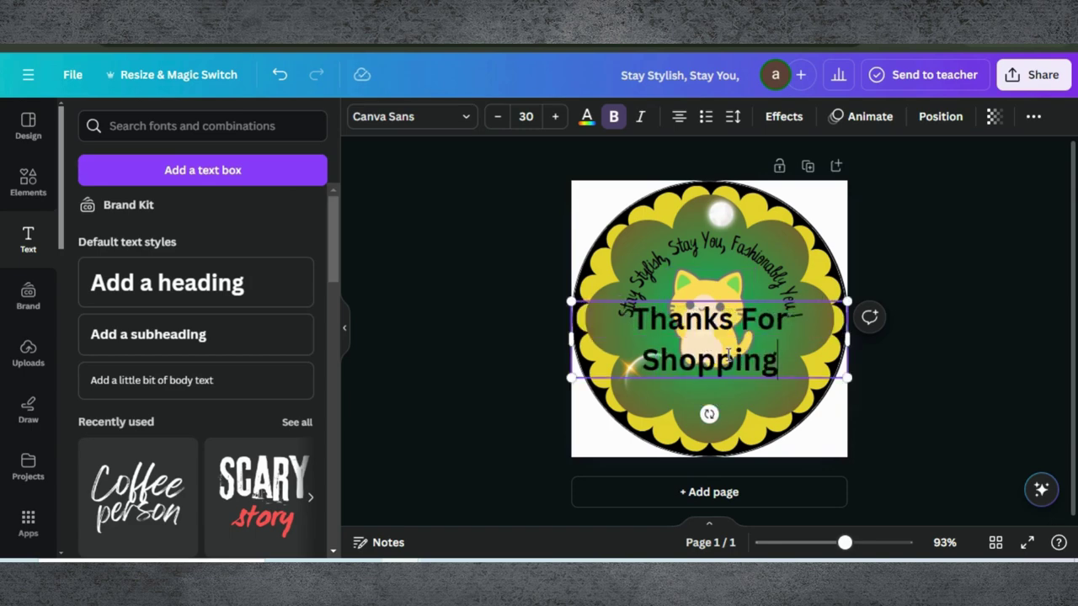
pyautogui.press('BackSpace')
pyautogui.write('.')
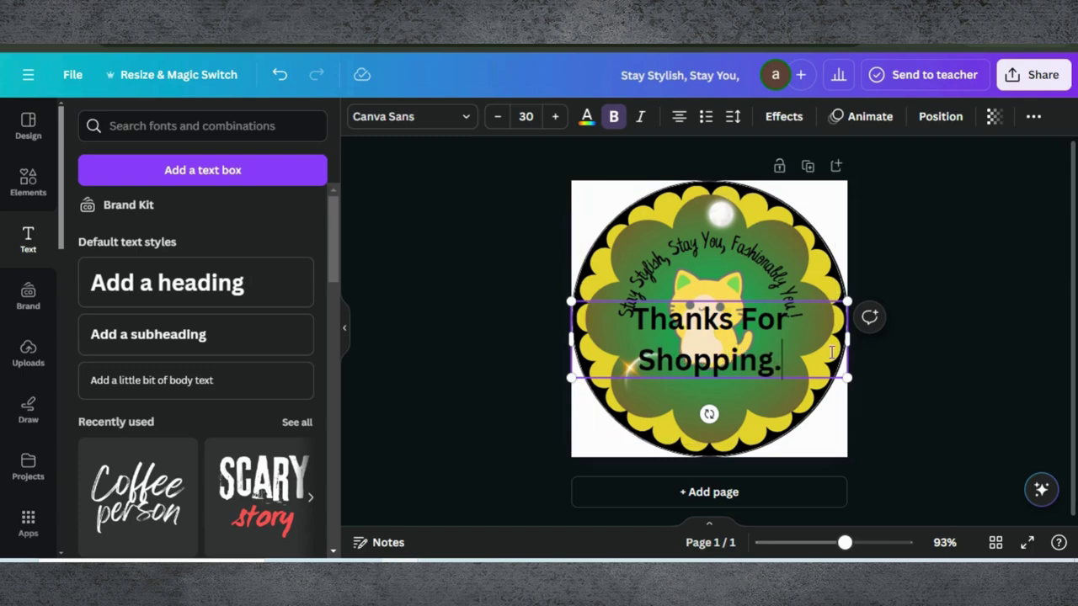
# - Set the "Thanks For Shopping." heading in the Chewy font and move it down toward the cat's feet
pyautogui.click(466, 124)
pyautogui.write('lea')
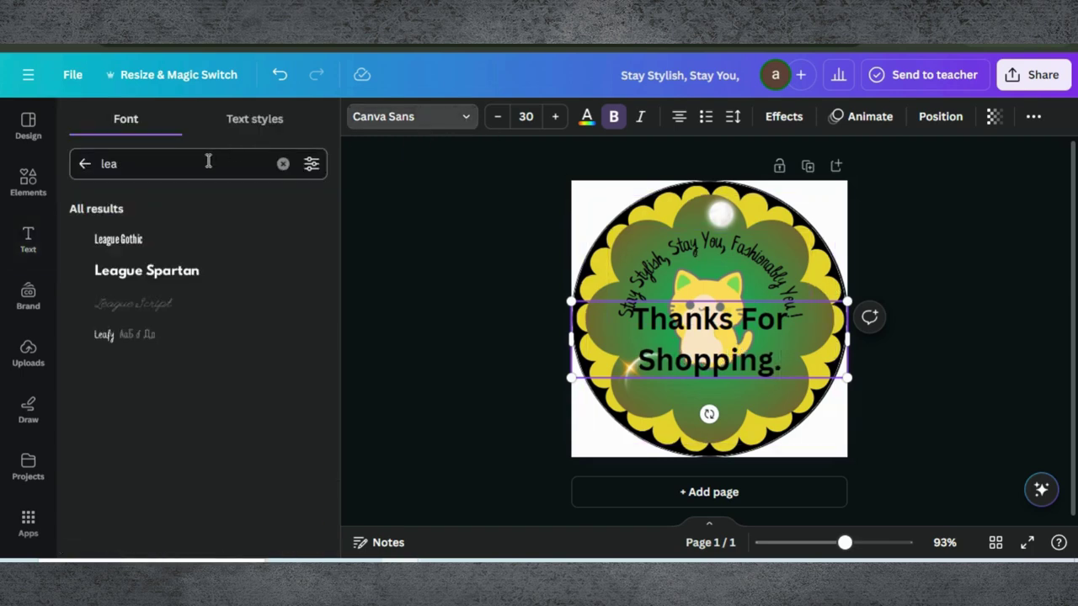
pyautogui.press('BackSpace')
pyautogui.press('BackSpace')
pyautogui.press('BackSpace')
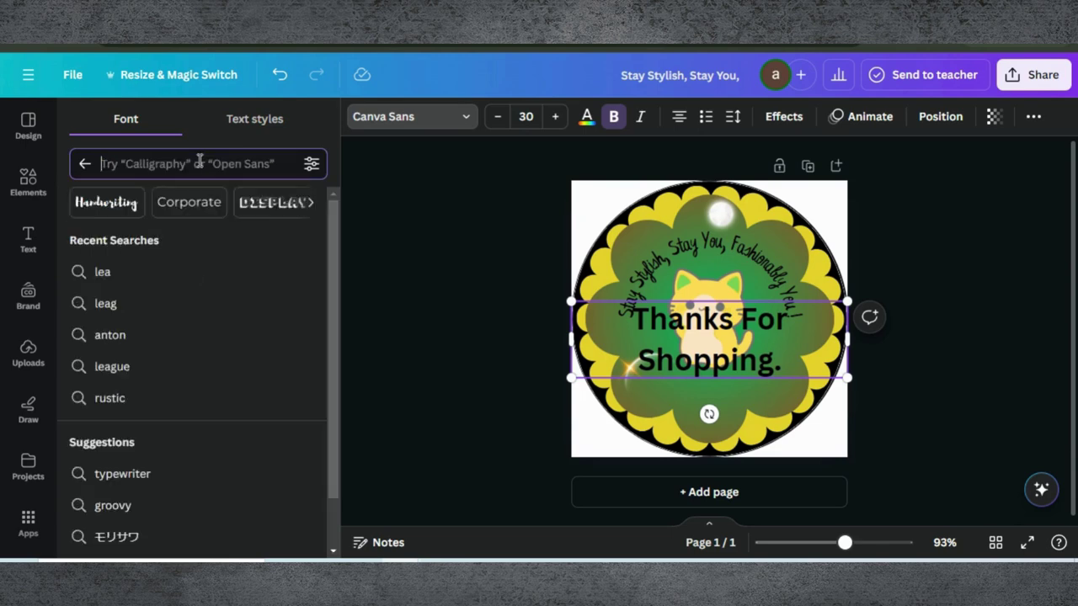
pyautogui.write('ch')
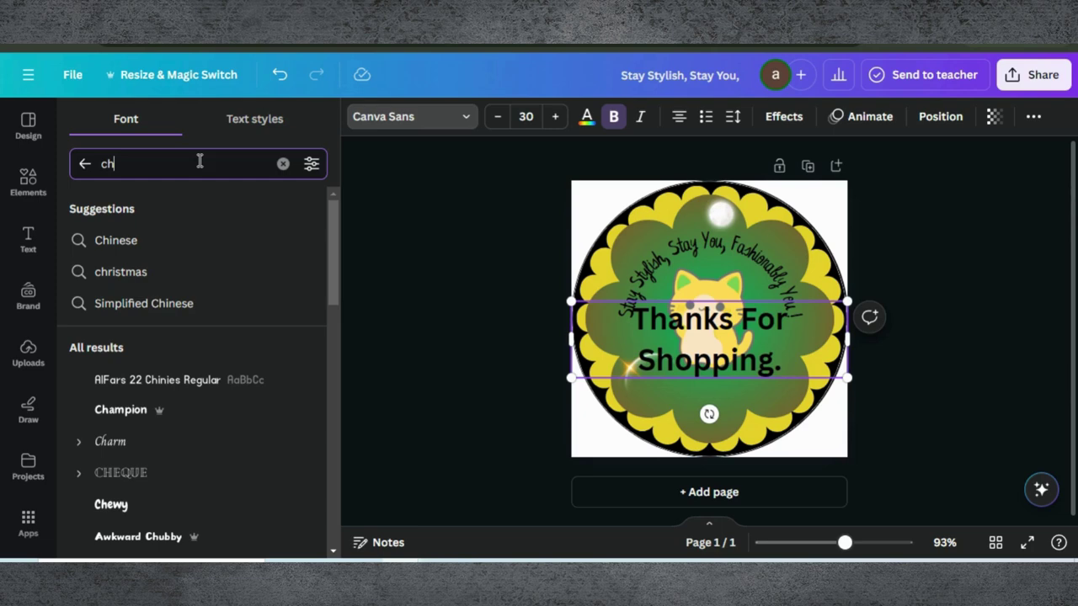
pyautogui.click(141, 503)
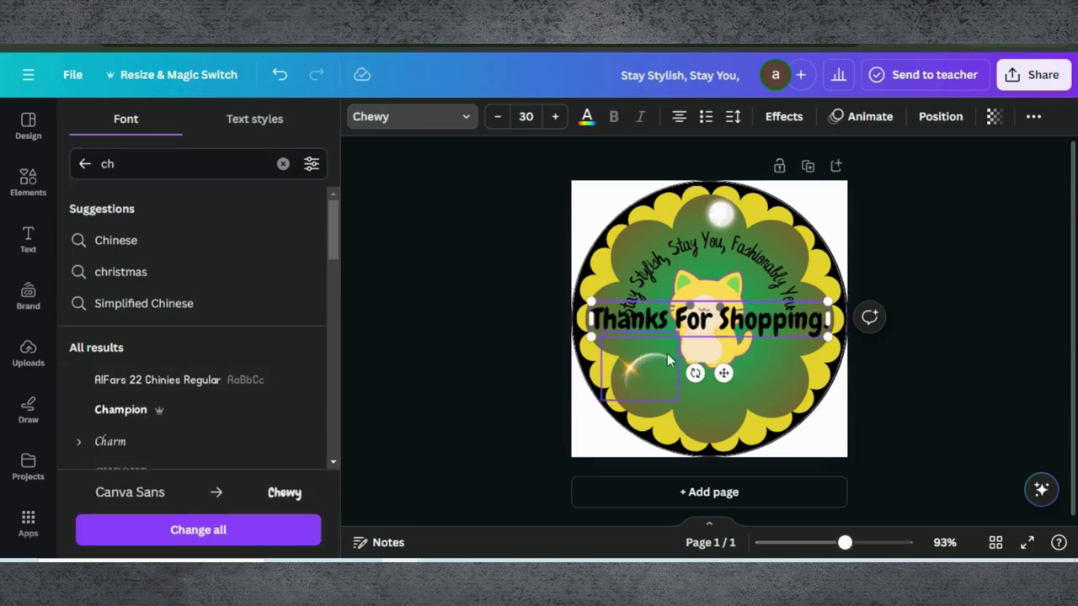
pyautogui.moveTo(724, 373); pyautogui.dragTo(739, 433)
# - Slightly increase the letter spacing and line spacing of the curved slogan
pyautogui.click(748, 245)
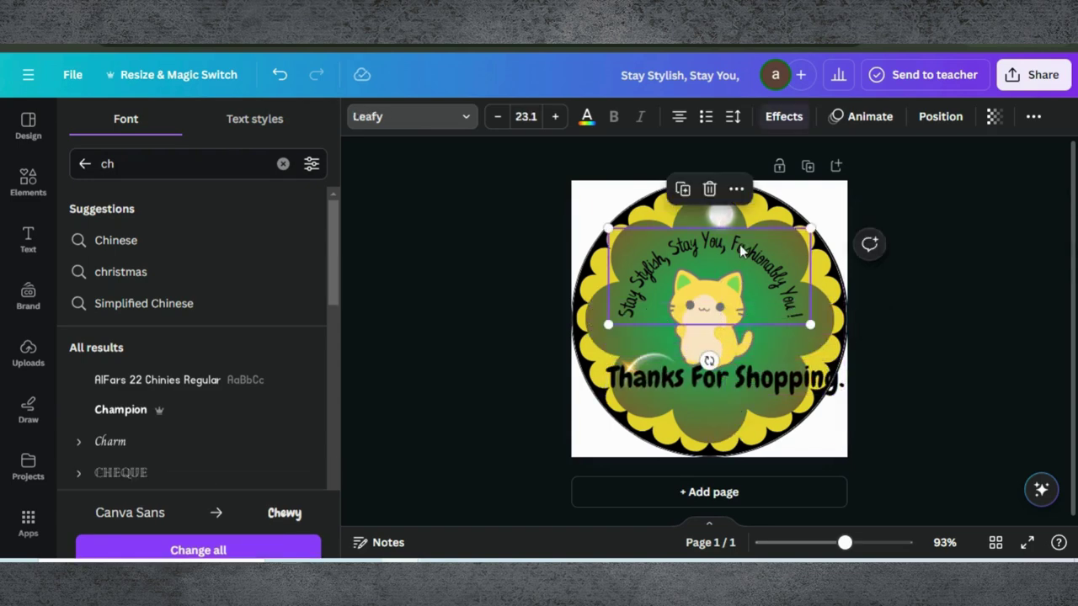
pyautogui.click(733, 116)
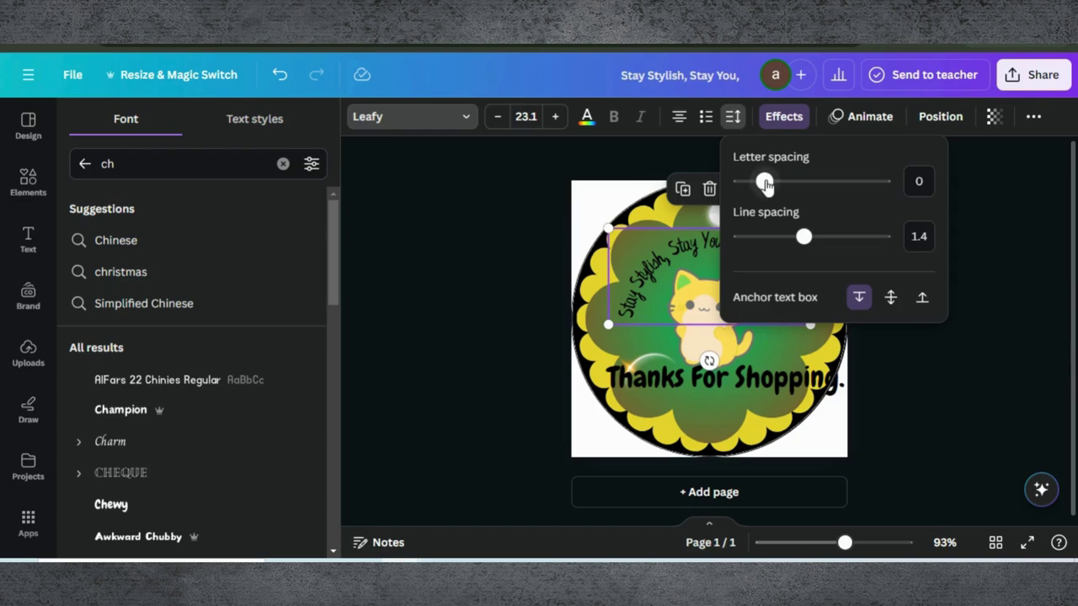
pyautogui.moveTo(777, 185); pyautogui.dragTo(769, 184)
pyautogui.moveTo(803, 236); pyautogui.dragTo(813, 237)
# - Set the thank-you text's letter spacing to 15 and line spacing to 0.92, and shrink it to one line below the cat
pyautogui.click(679, 379)
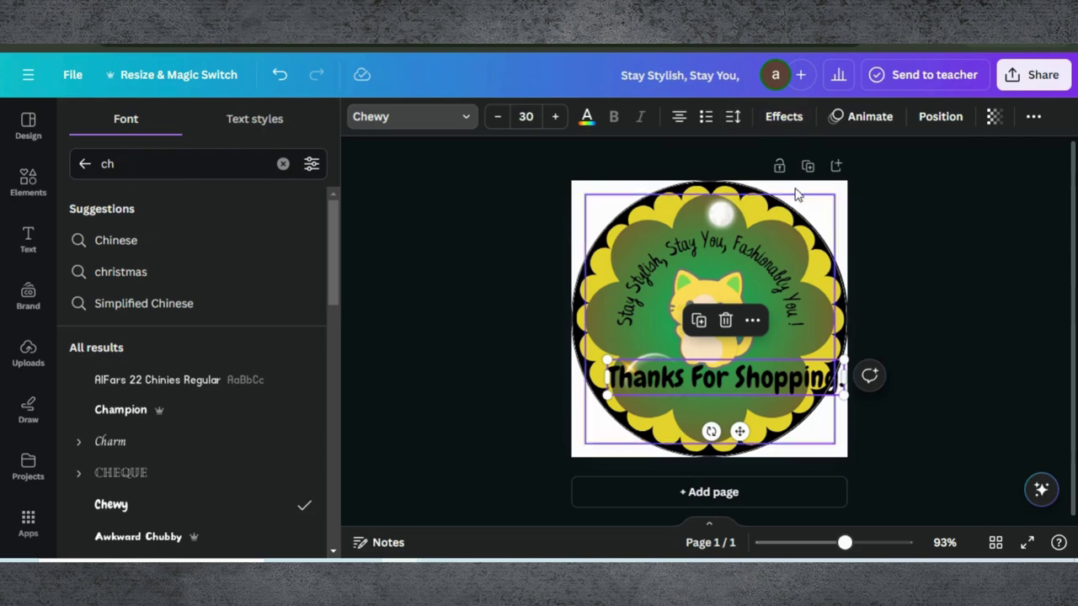
pyautogui.click(733, 116)
pyautogui.moveTo(762, 181)
pyautogui.mouseDown()
pyautogui.moveTo(785, 184)
pyautogui.moveTo(765, 183)
pyautogui.mouseUp()
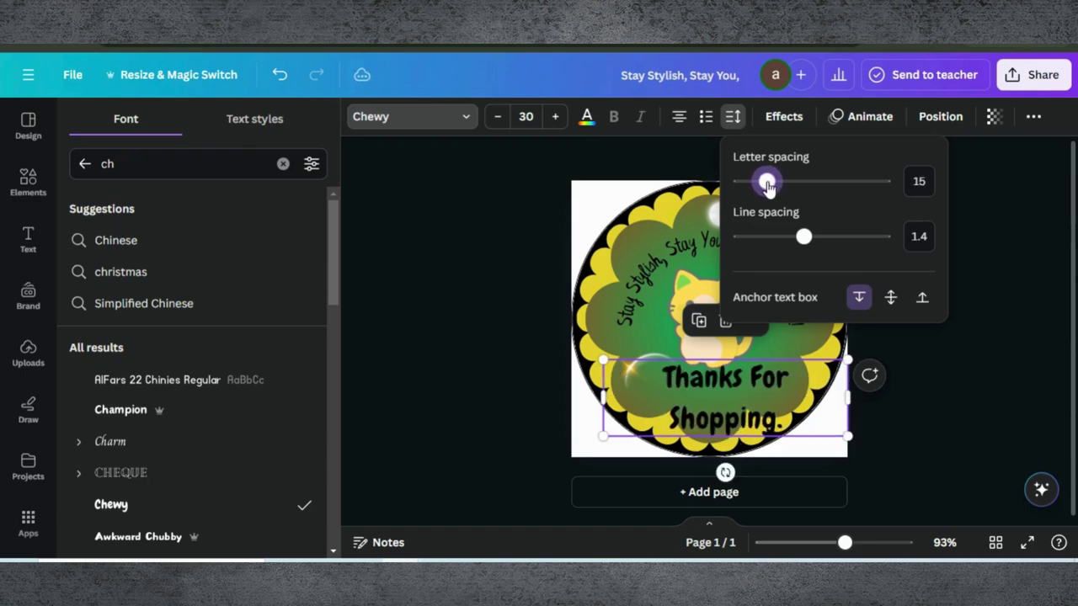
pyautogui.moveTo(804, 237); pyautogui.dragTo(768, 240)
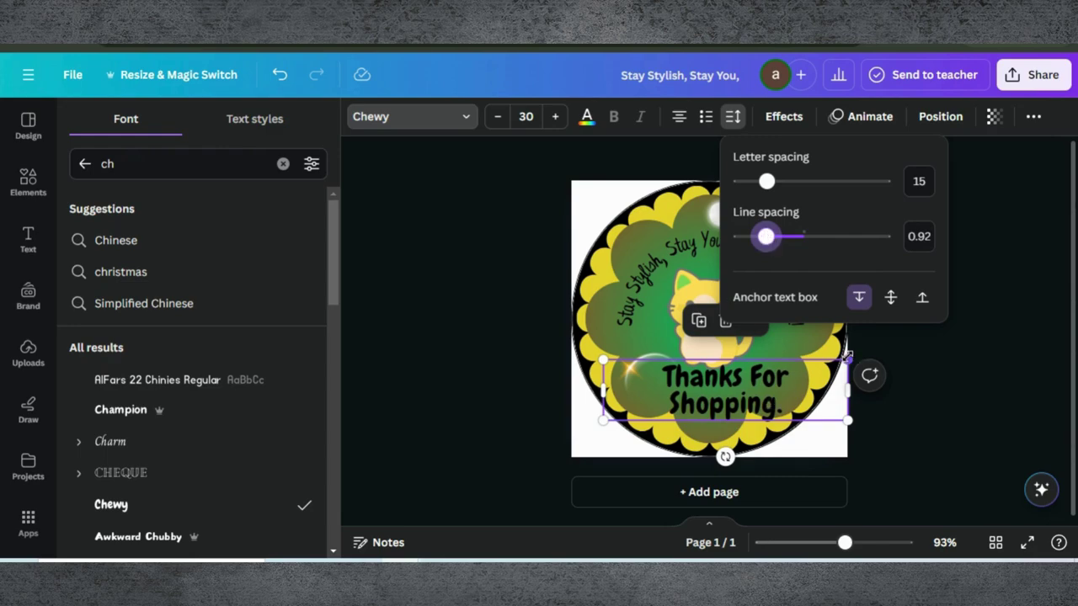
pyautogui.moveTo(848, 420); pyautogui.dragTo(830, 421)
# - Replace the exclamation mark at the end of the curved slogan with a closing quotation mark
pyautogui.click(797, 325)
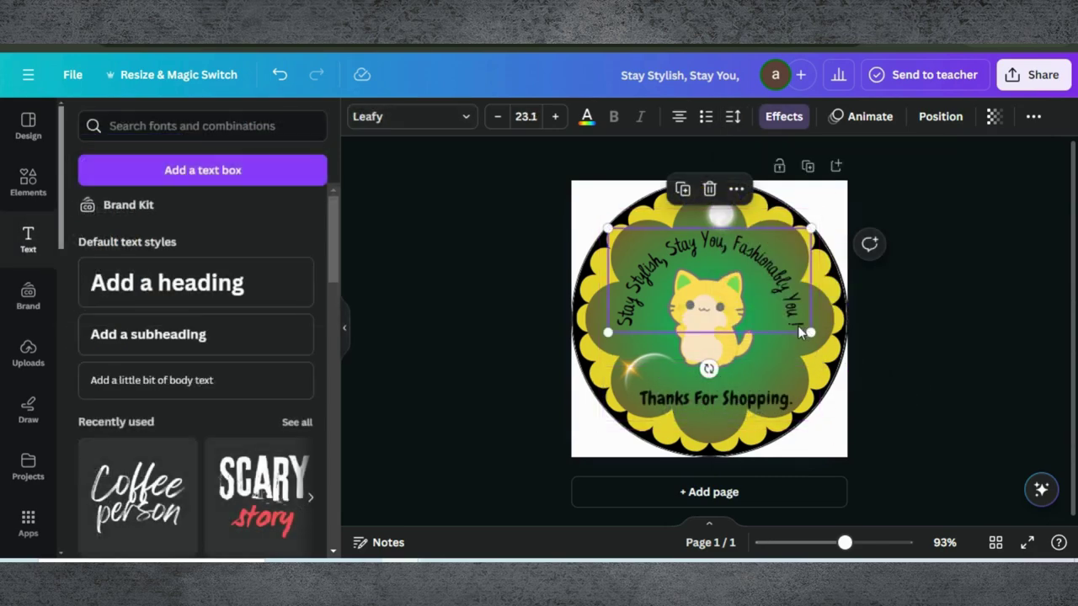
pyautogui.click(797, 326)
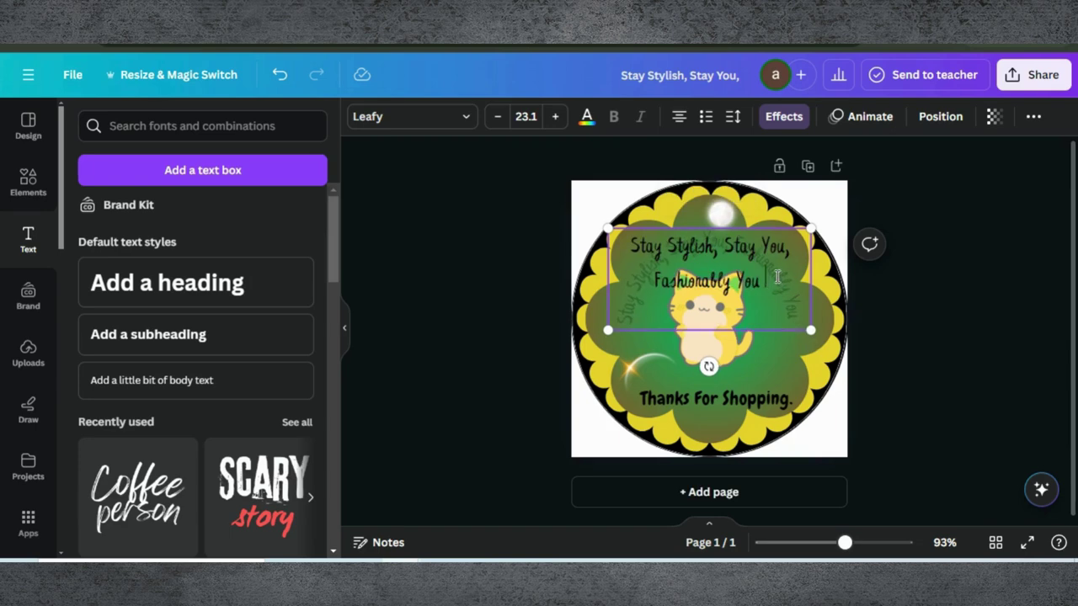
pyautogui.press('BackSpace')
pyautogui.write('!')
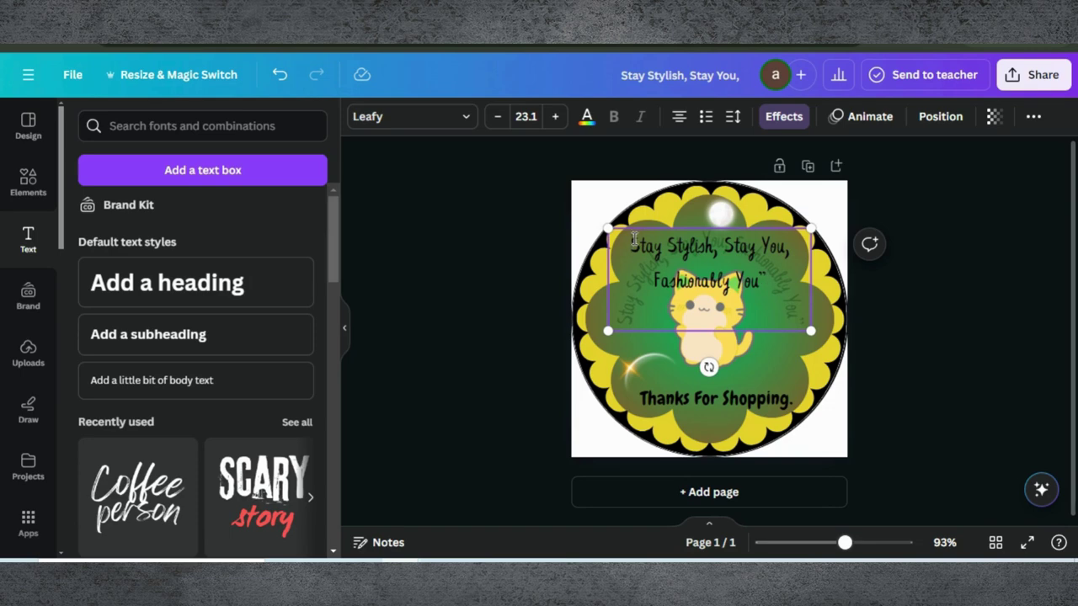
# - Add an opening quotation mark at the start of the curved slogan and increase its font size to 25.1
pyautogui.write('"')
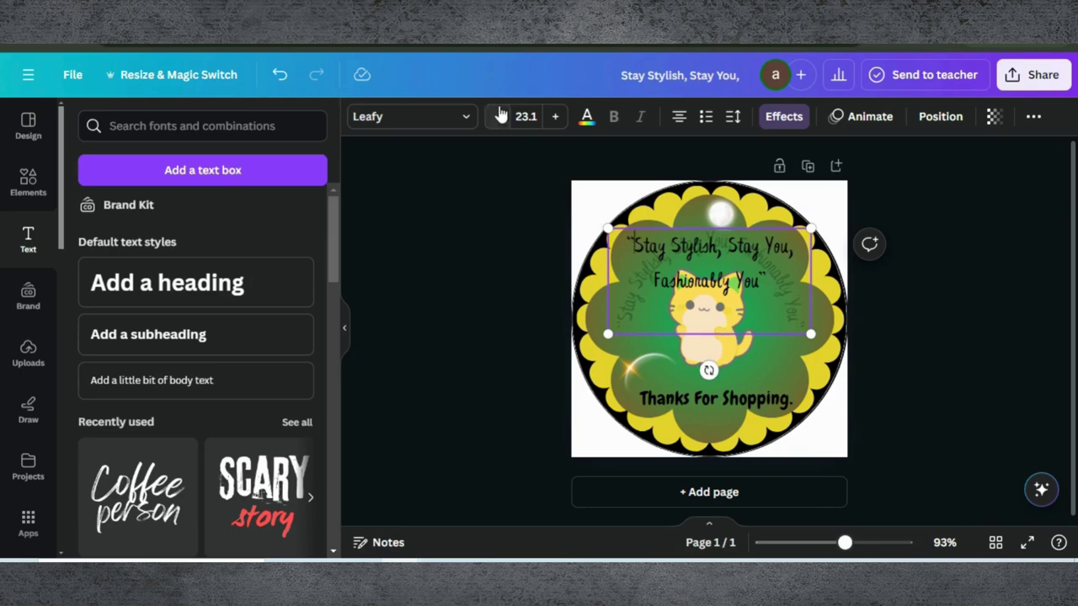
pyautogui.click(555, 116)
pyautogui.click(555, 116)
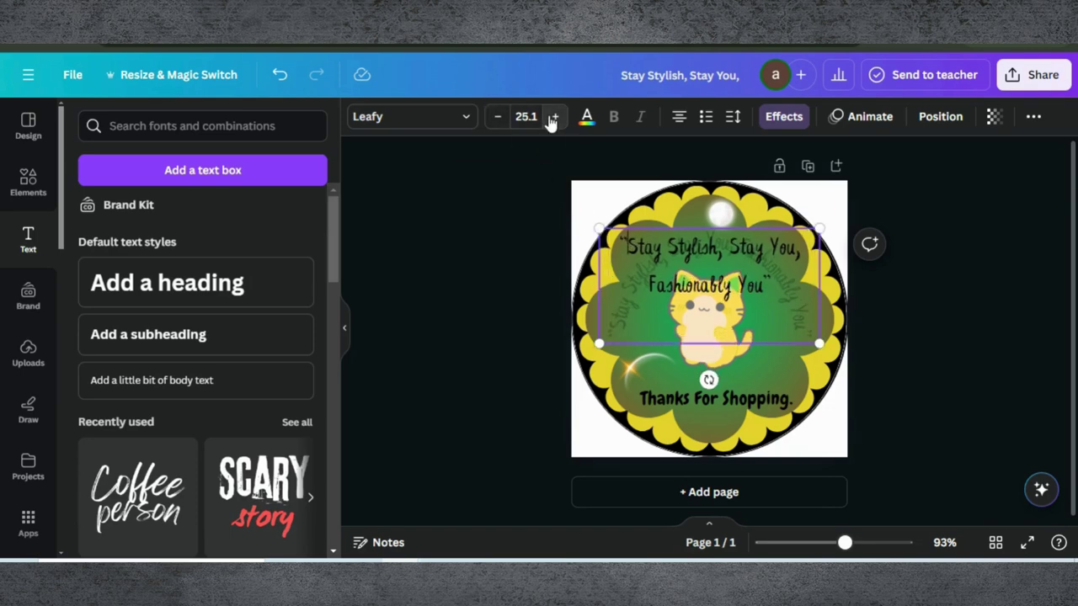
pyautogui.click(464, 276)
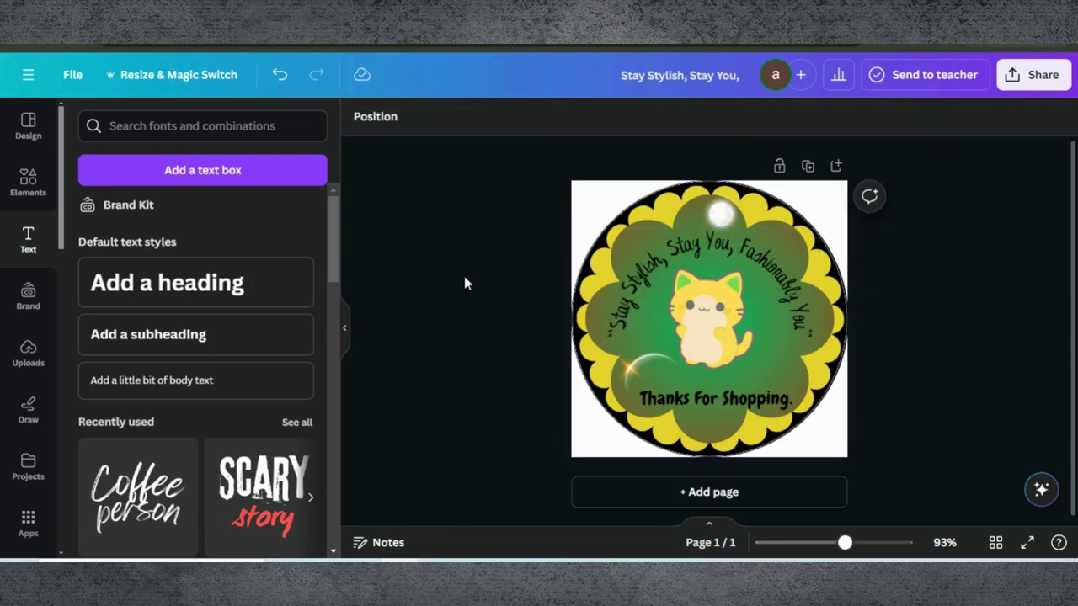
# - Change the curved slogan's text colour to white (#ffffff)
pyautogui.click(666, 246)
pyautogui.click(588, 116)
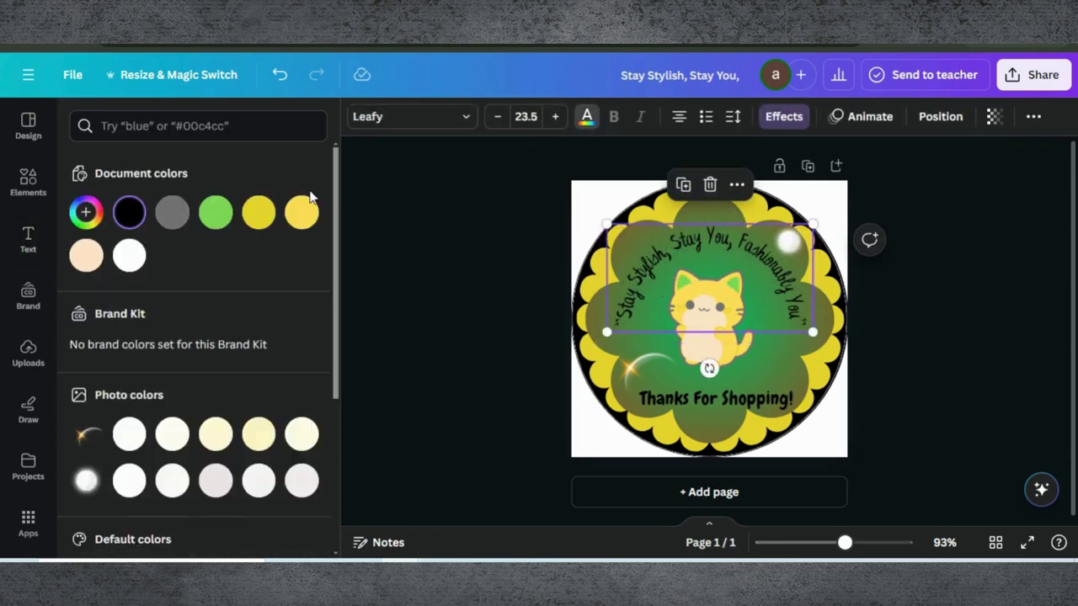
pyautogui.click(129, 255)
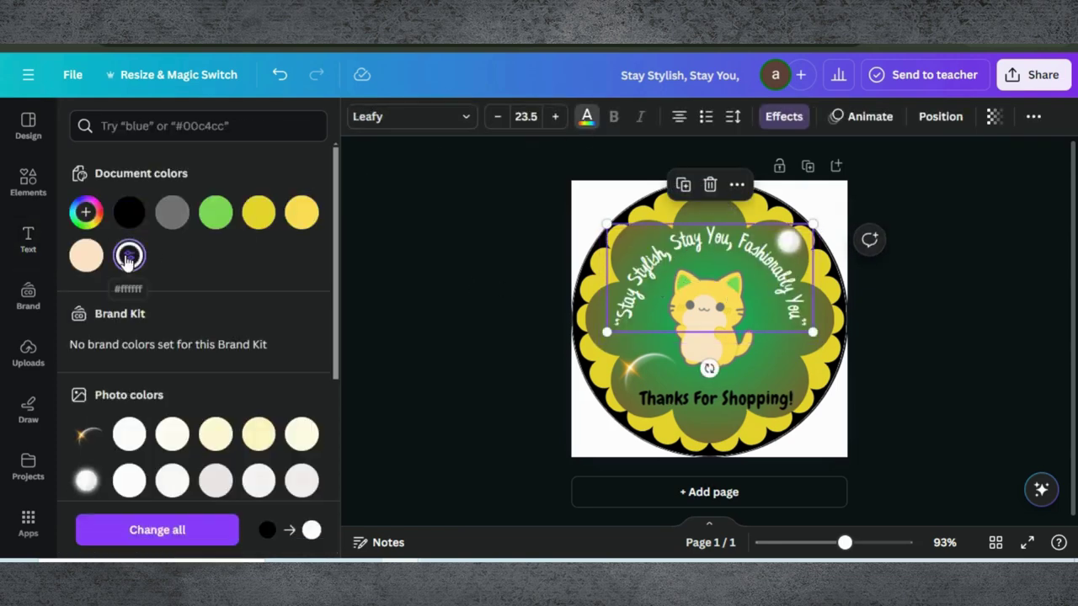
# - Colour the "Thanks For Shopping!" text in the document's lighter yellow, shrink it slightly and recentre it below the cat
pyautogui.click(633, 400)
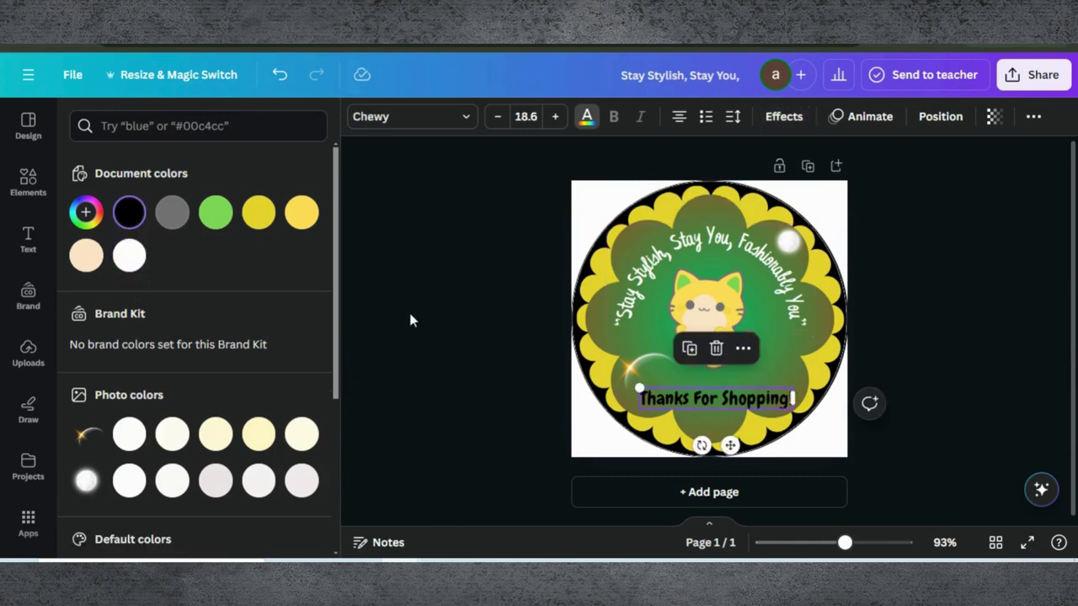
pyautogui.click(258, 214)
pyautogui.click(302, 214)
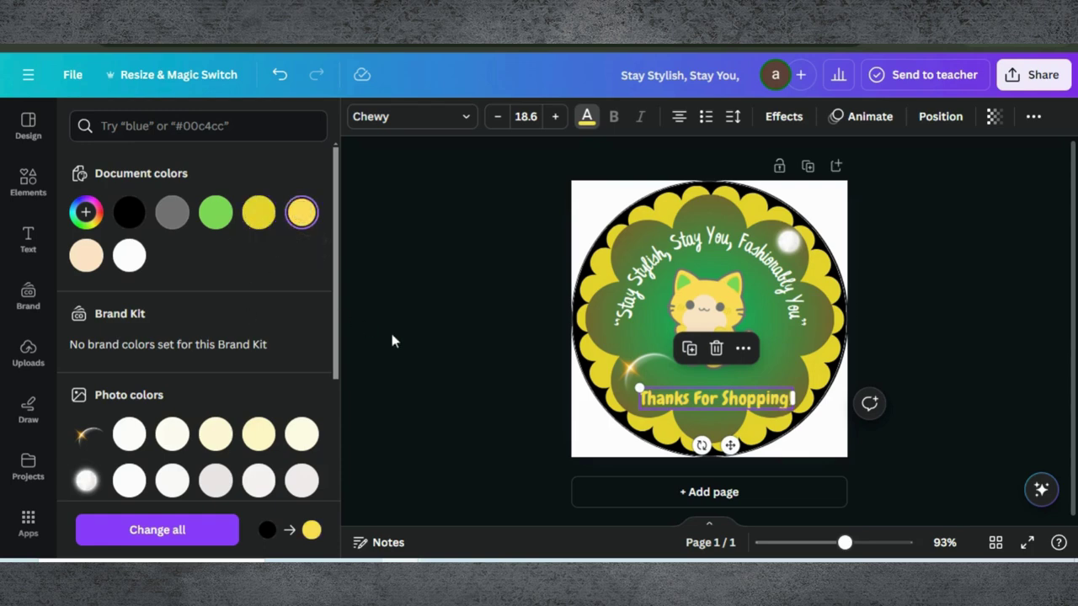
pyautogui.moveTo(639, 380); pyautogui.dragTo(646, 383)
pyautogui.moveTo(726, 401); pyautogui.dragTo(714, 394)
# - Recolour the curved slogan with the document's light green #7ed957
pyautogui.click(707, 253)
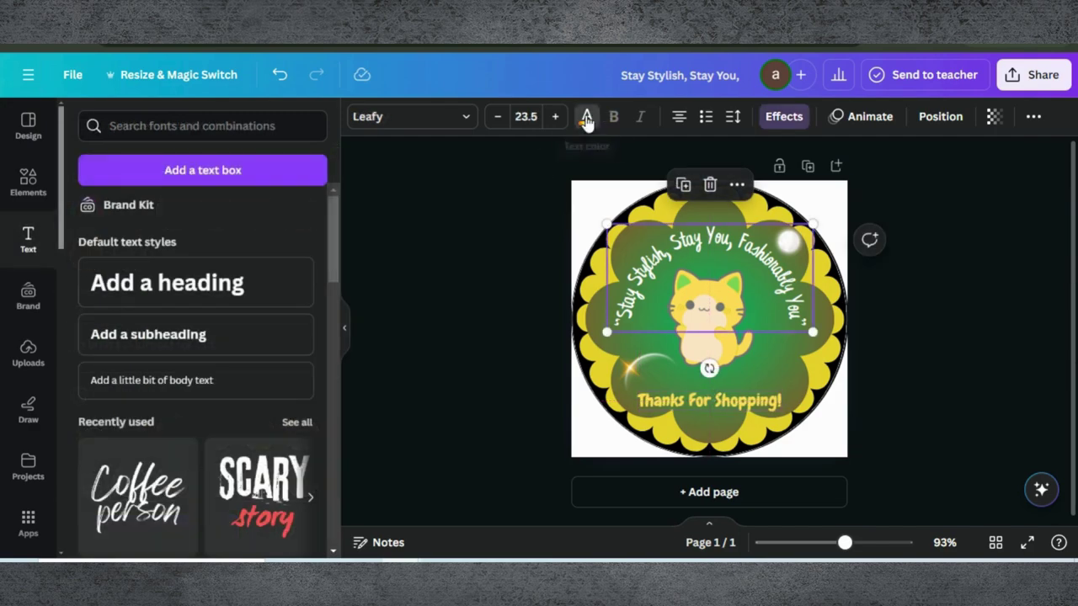
pyautogui.click(587, 117)
pyautogui.click(216, 213)
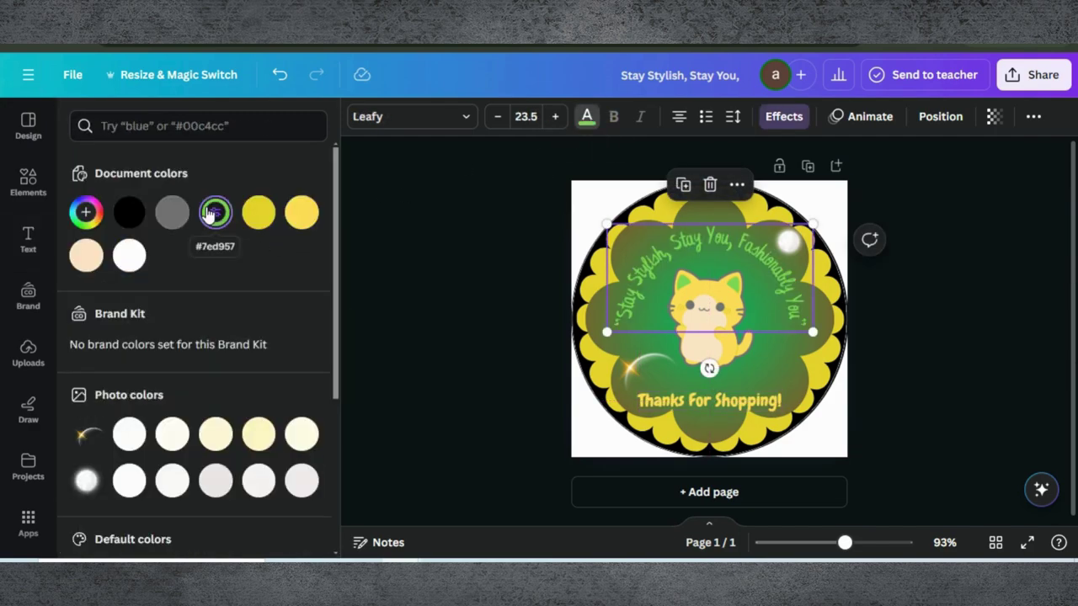
pyautogui.click(441, 320)
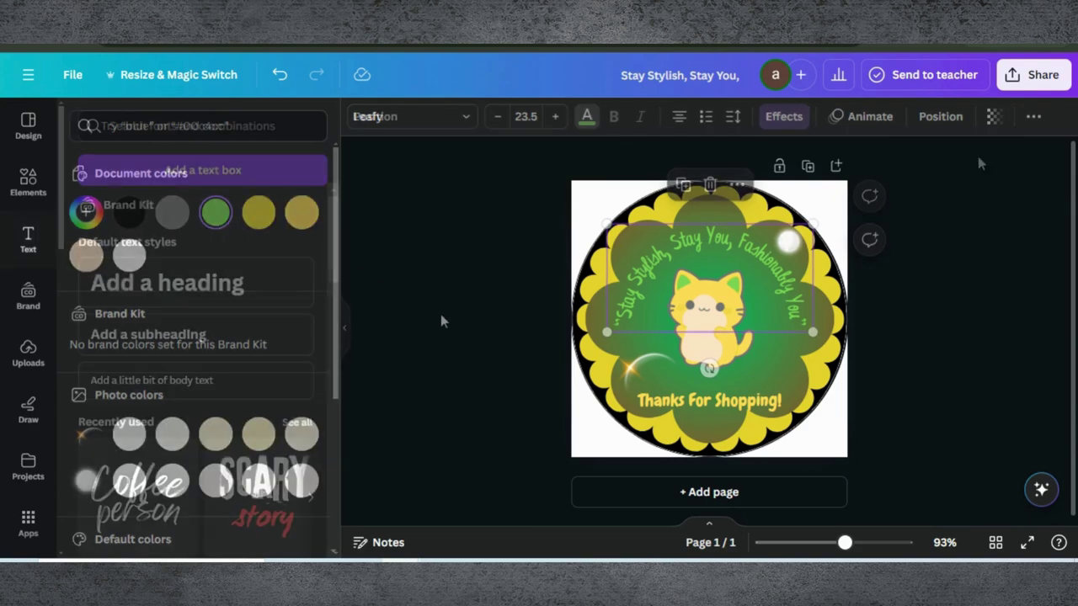
# - Download the sticker as a PNG at size 3.125 (3,691 × 3,691 px) with a transparent background
pyautogui.click(1029, 81)
pyautogui.scroll(-2, 912, 221)
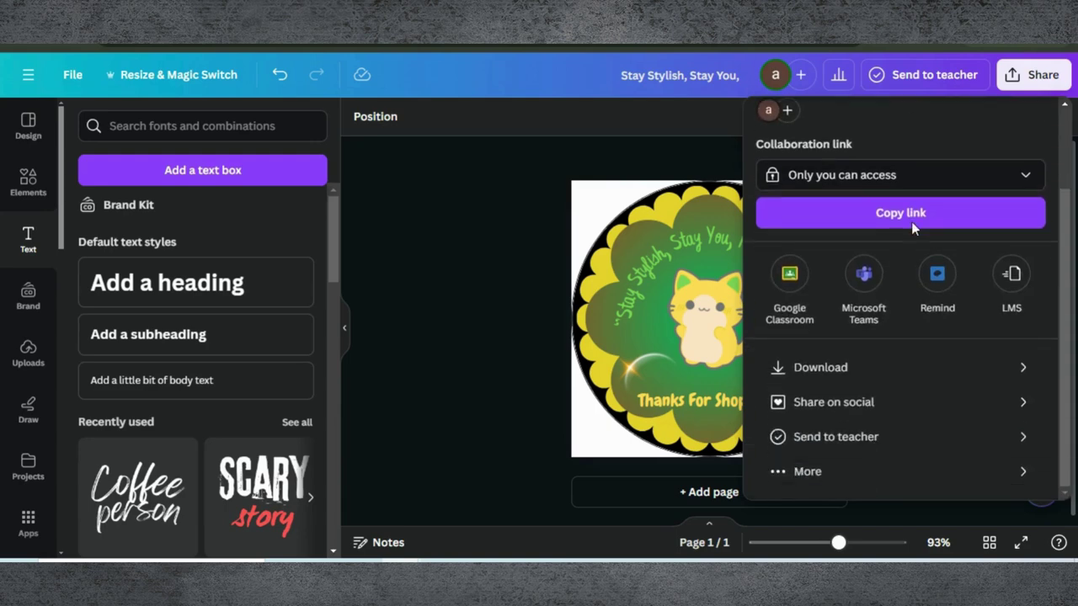
pyautogui.click(853, 371)
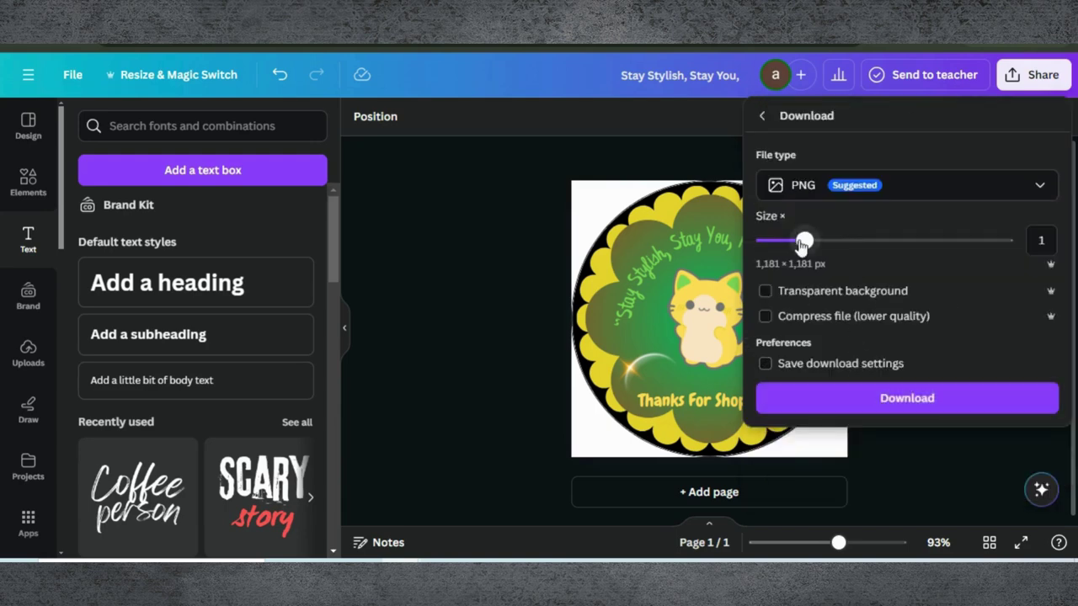
pyautogui.moveTo(805, 241); pyautogui.dragTo(1039, 240)
pyautogui.click(764, 291)
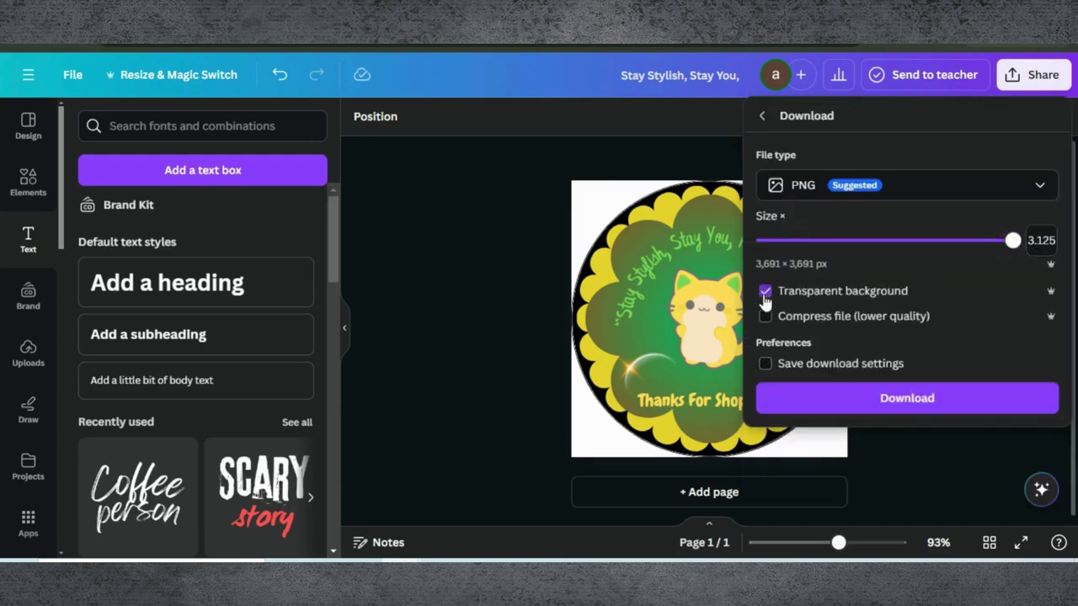
pyautogui.click(847, 407)
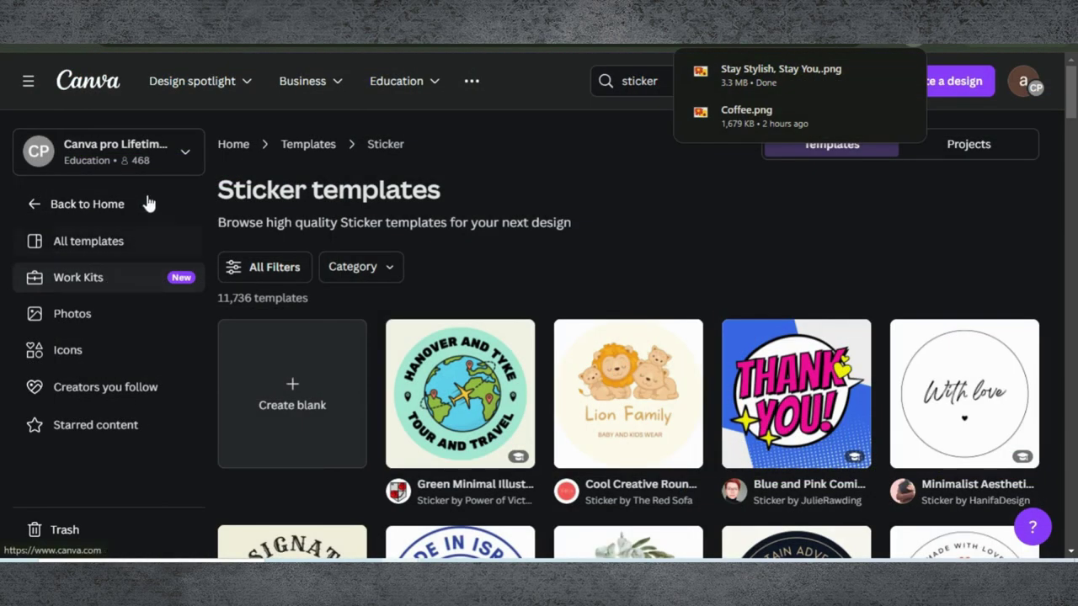
# - Return to the Canva home page and open the Mockups app
pyautogui.click(34, 207)
pyautogui.scroll(-2, 101, 352)
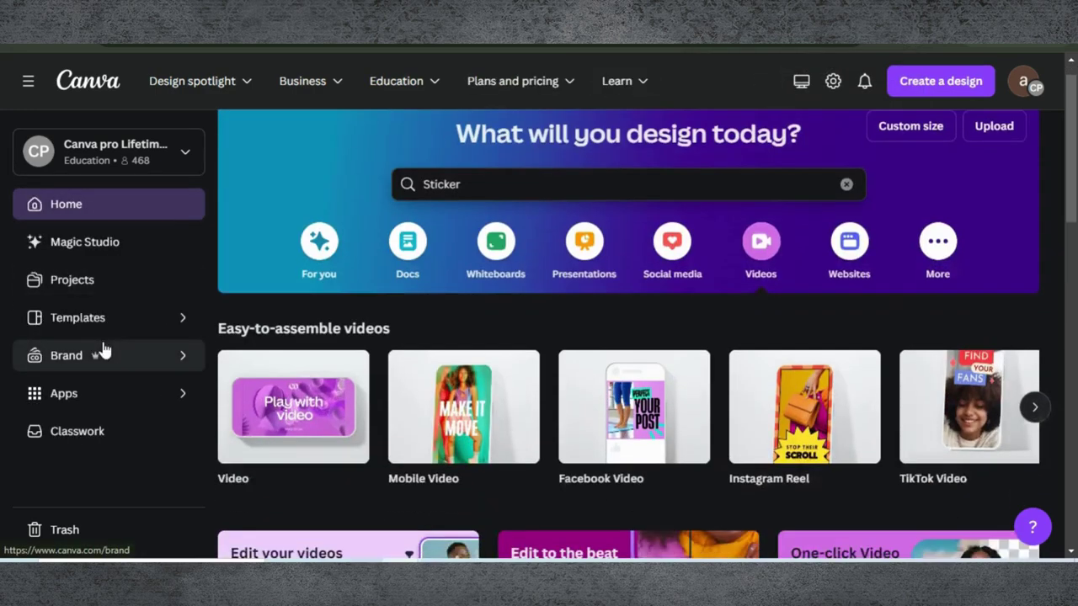
pyautogui.click(64, 392)
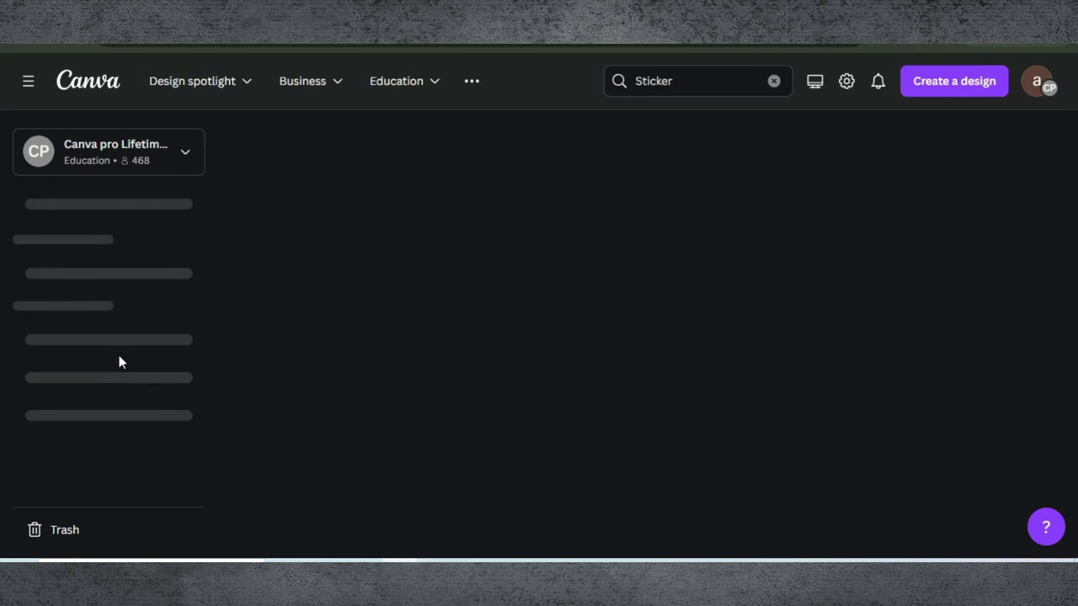
pyautogui.scroll(-5, 101, 345)
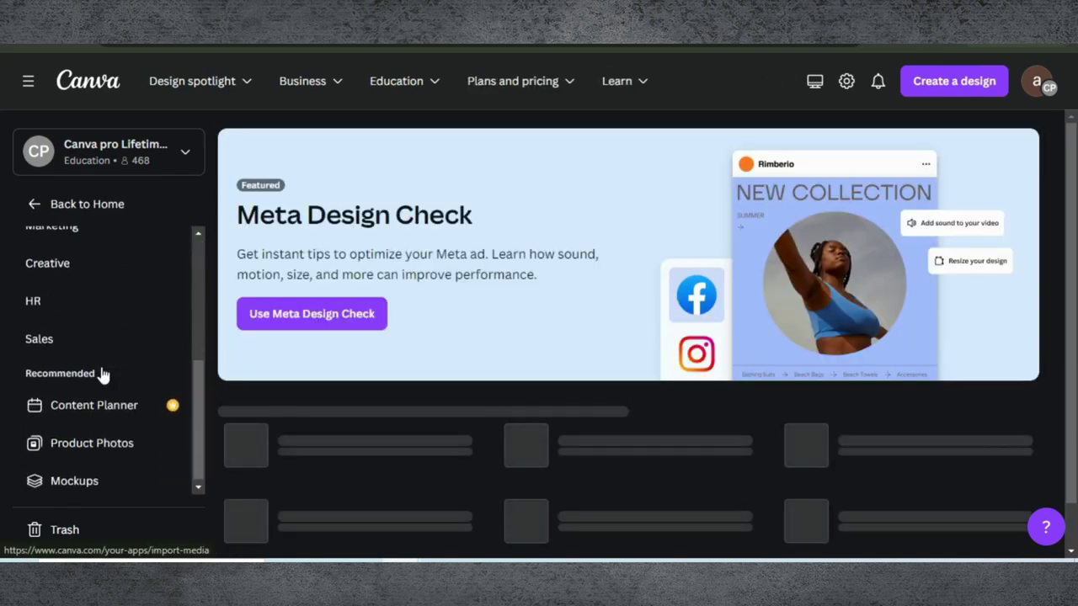
pyautogui.click(87, 479)
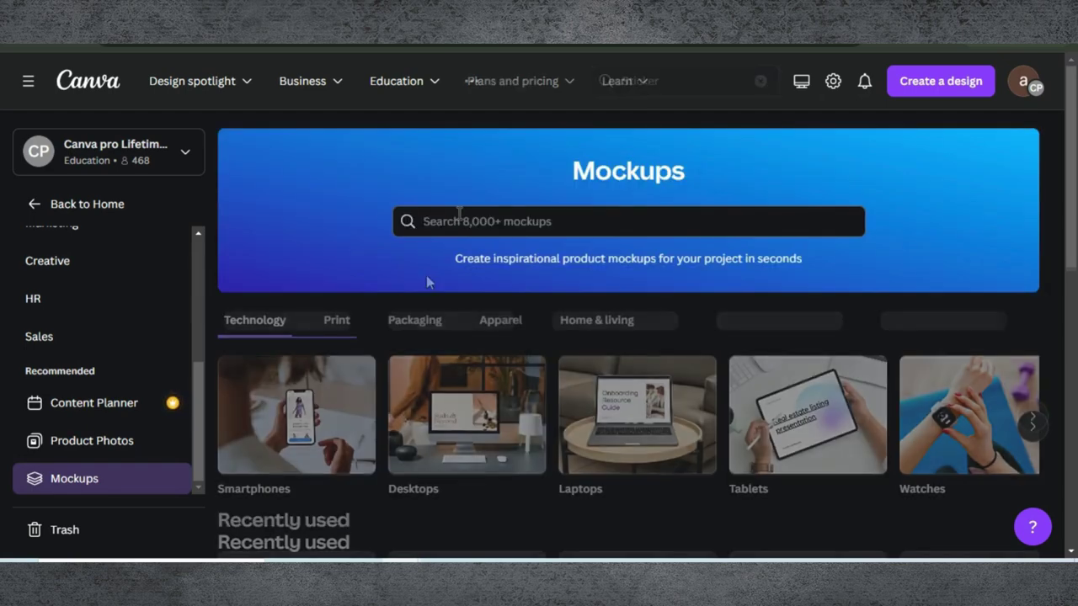
# - Search the mockups for stickers and open the one with hands holding an orange bottle
pyautogui.click(459, 212)
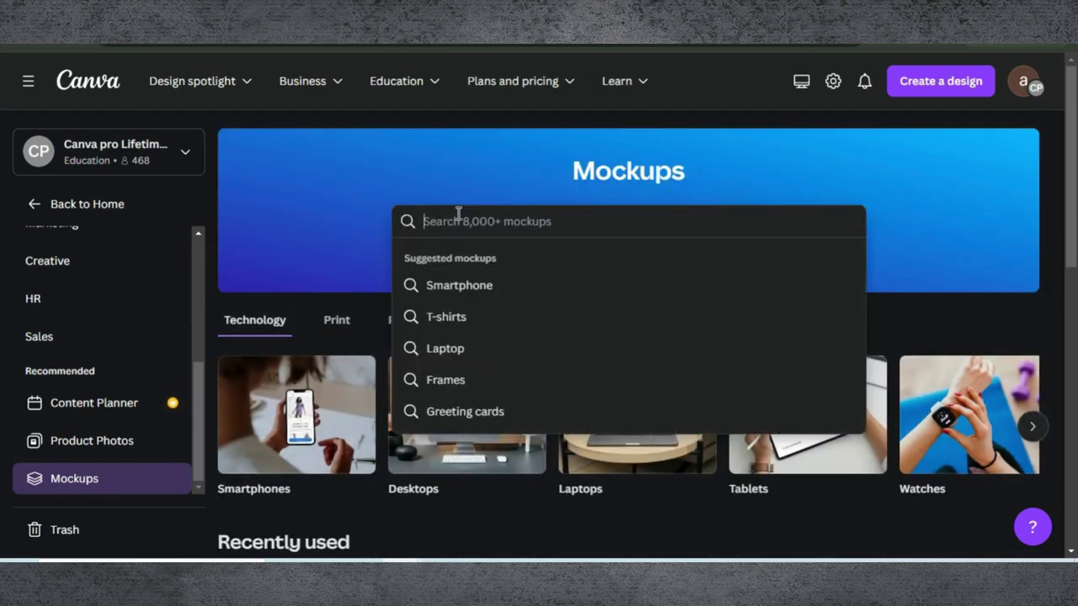
pyautogui.write('sticker')
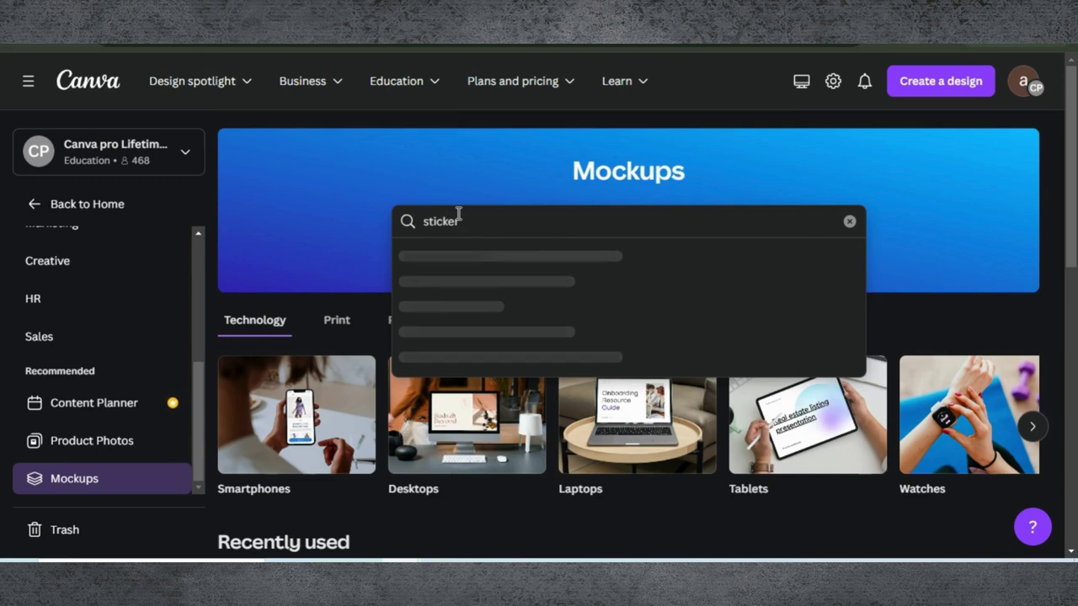
pyautogui.click(409, 261)
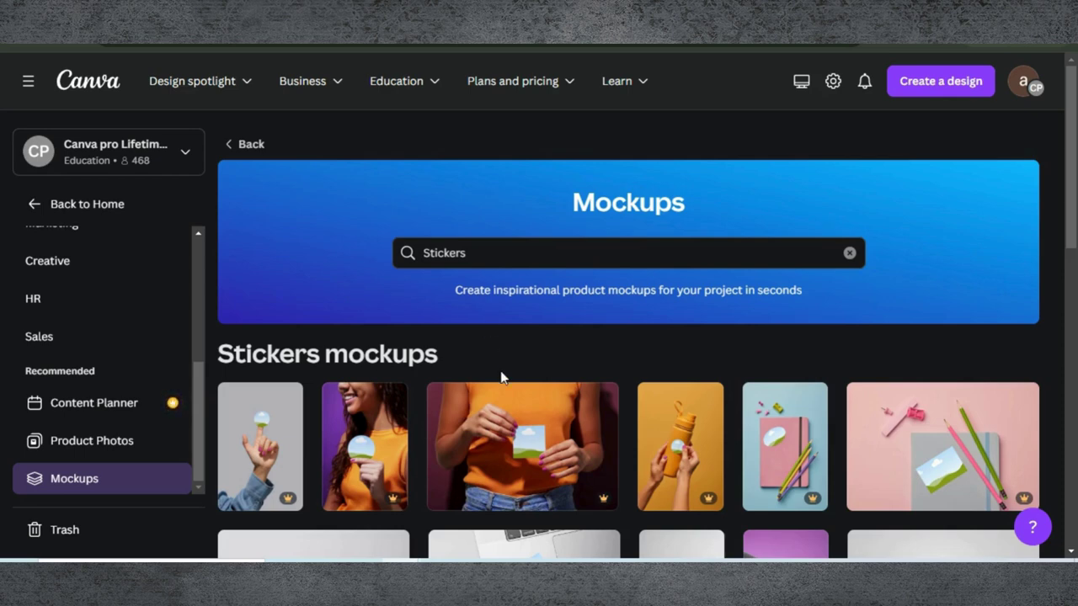
pyautogui.scroll(-1, 501, 377)
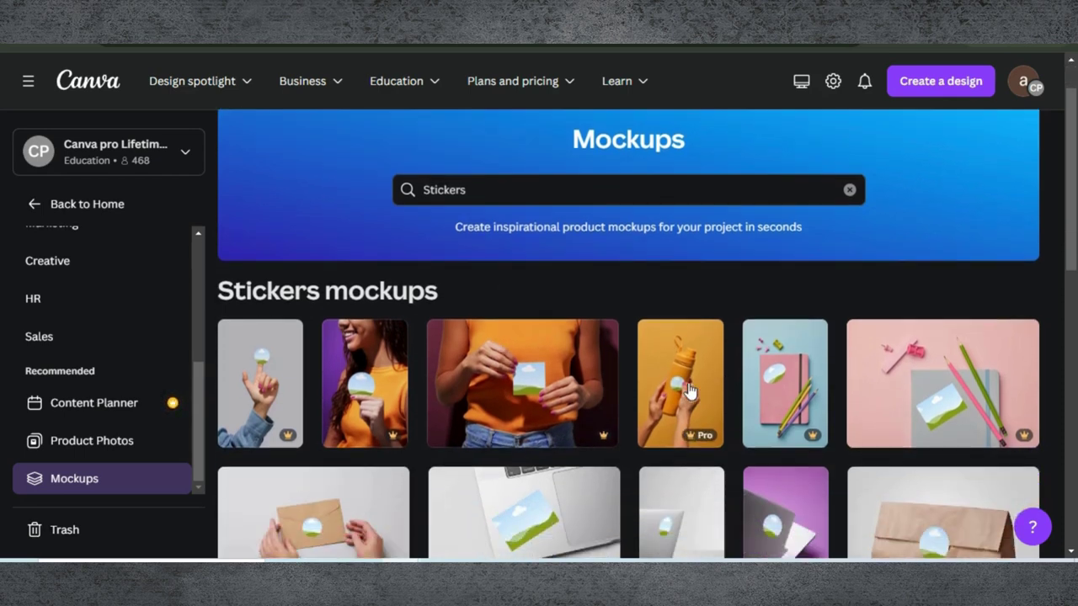
pyautogui.click(689, 391)
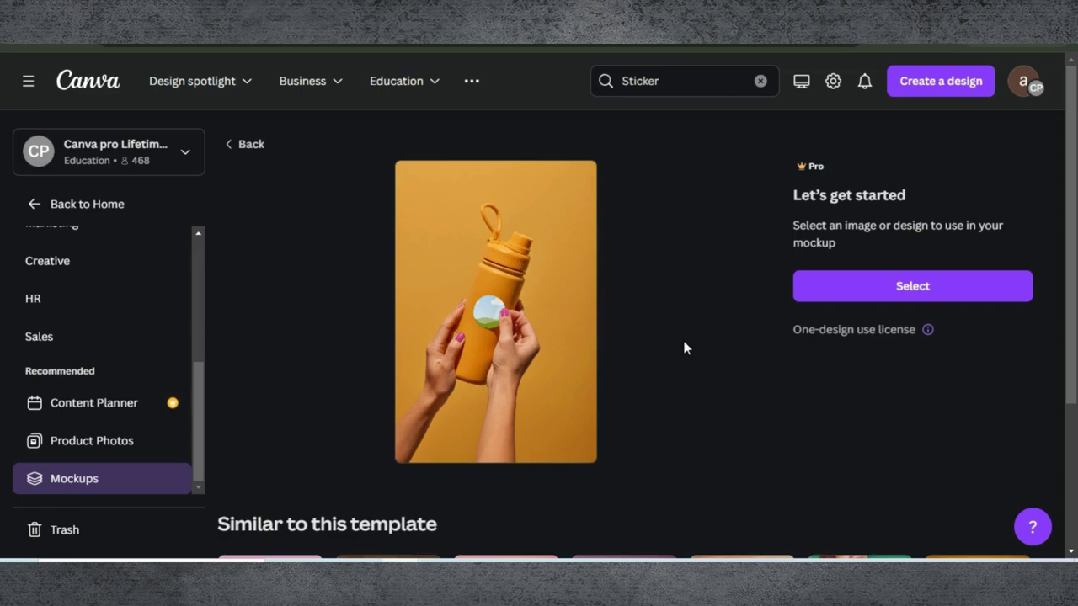
# - Upload "Stay Stylish, Stay You," from the Downloads folder and apply it as the bottle mockup's sticker image
pyautogui.click(880, 291)
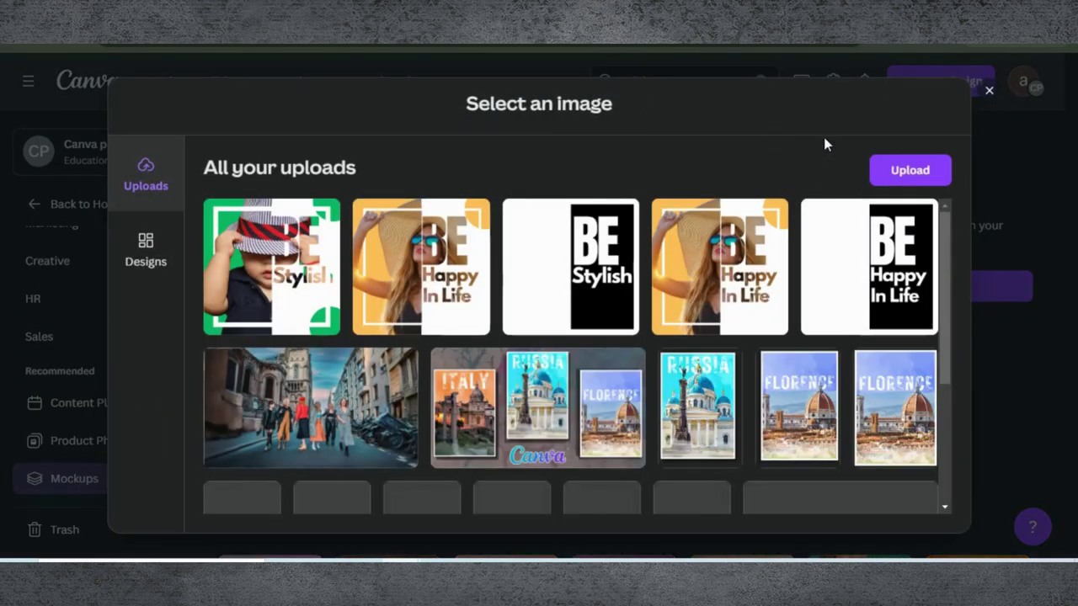
pyautogui.click(883, 171)
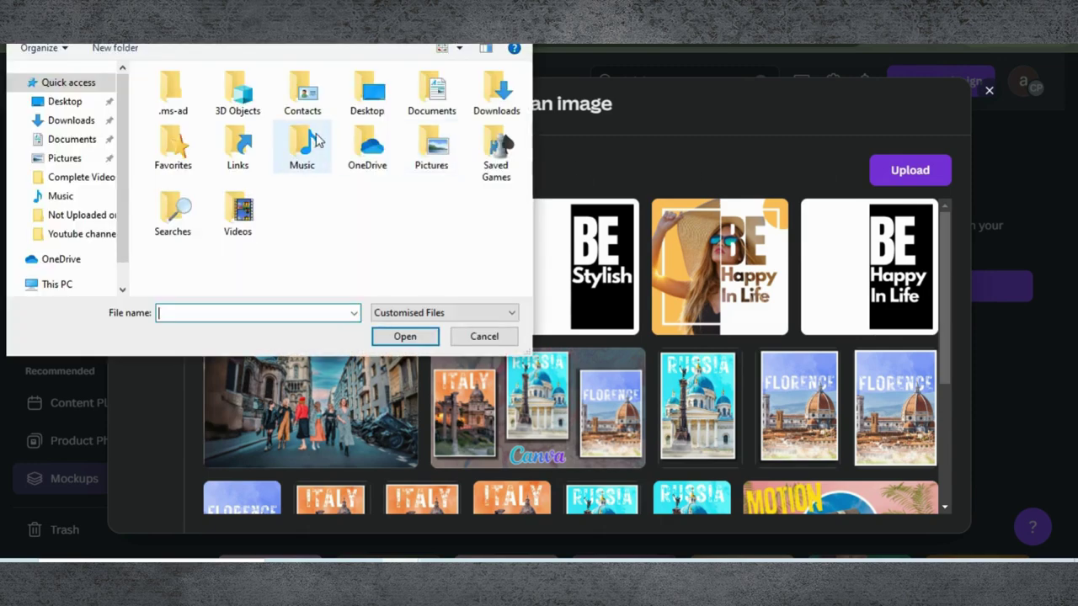
pyautogui.click(62, 124)
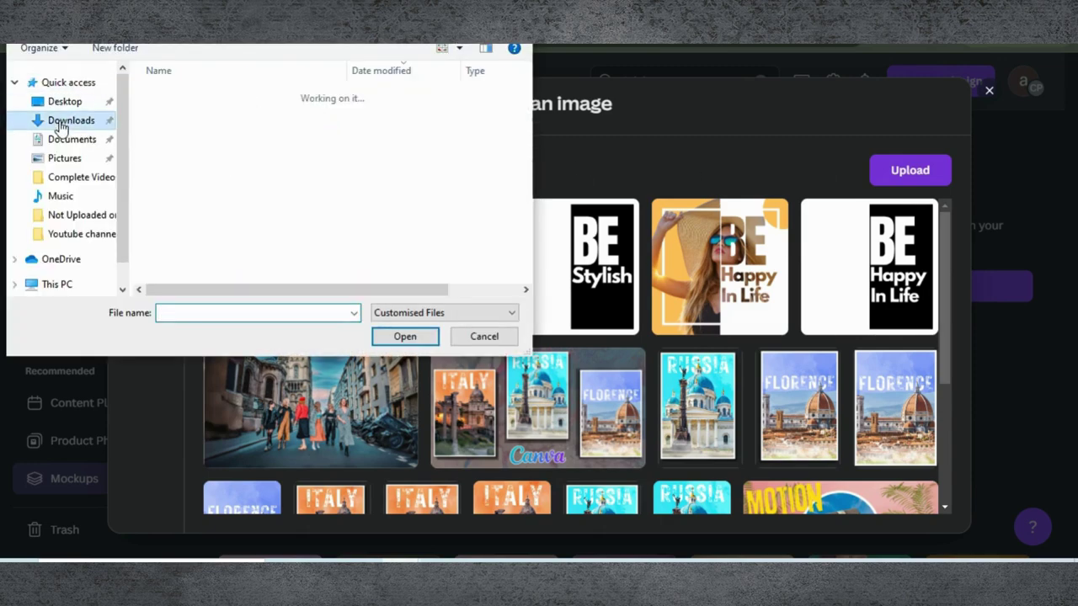
pyautogui.click(196, 118)
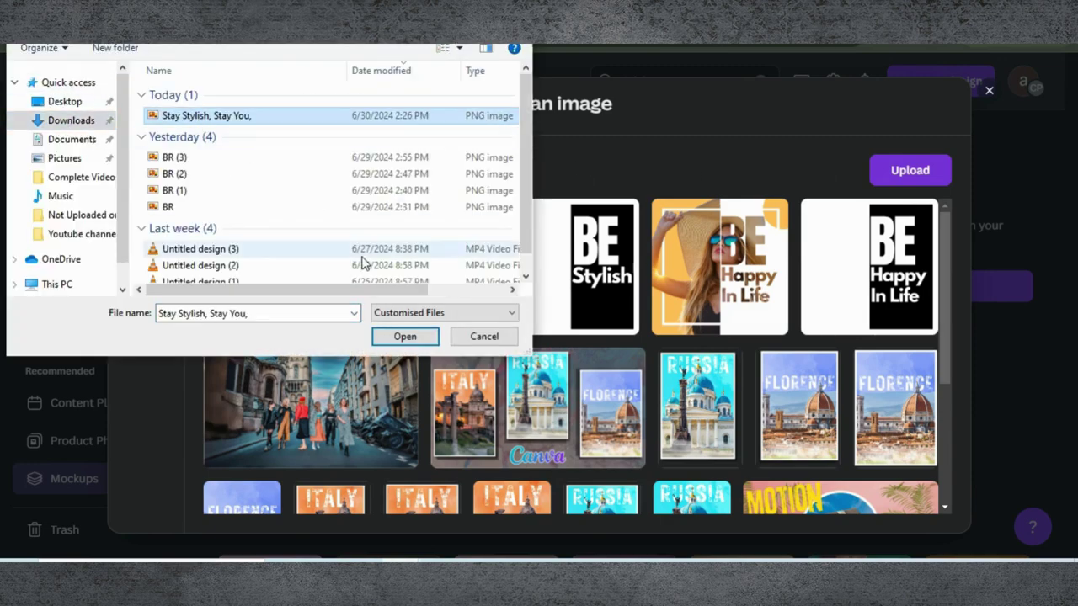
pyautogui.click(379, 335)
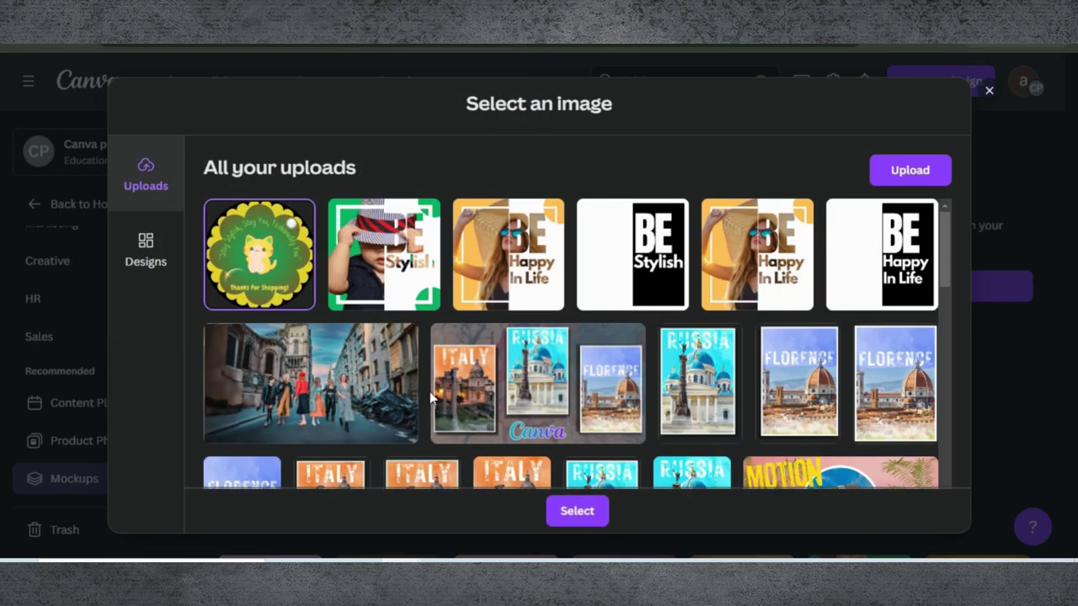
pyautogui.click(564, 511)
pyautogui.click(892, 340)
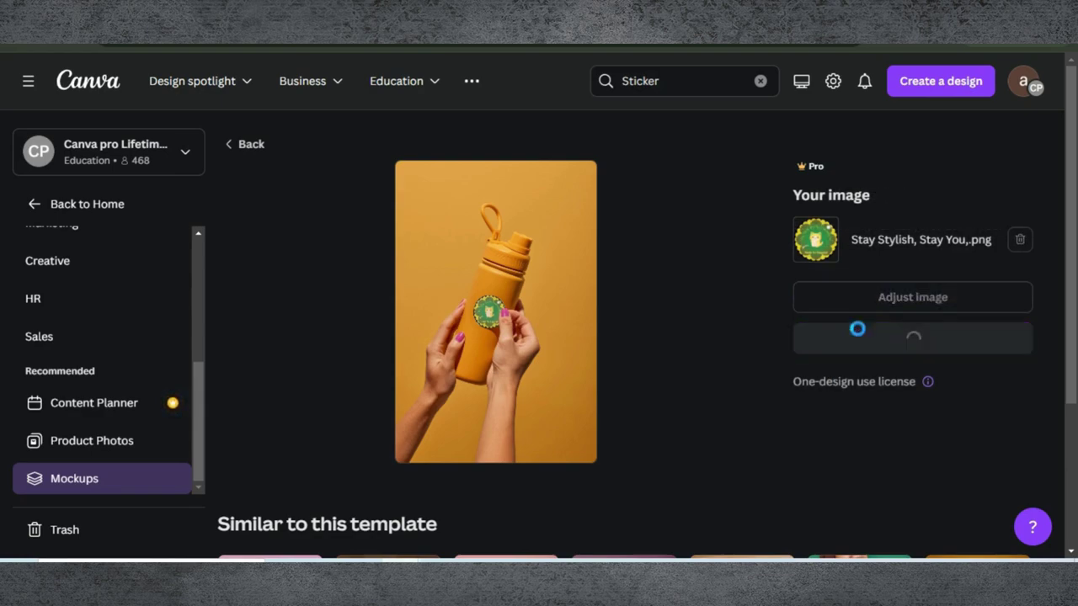